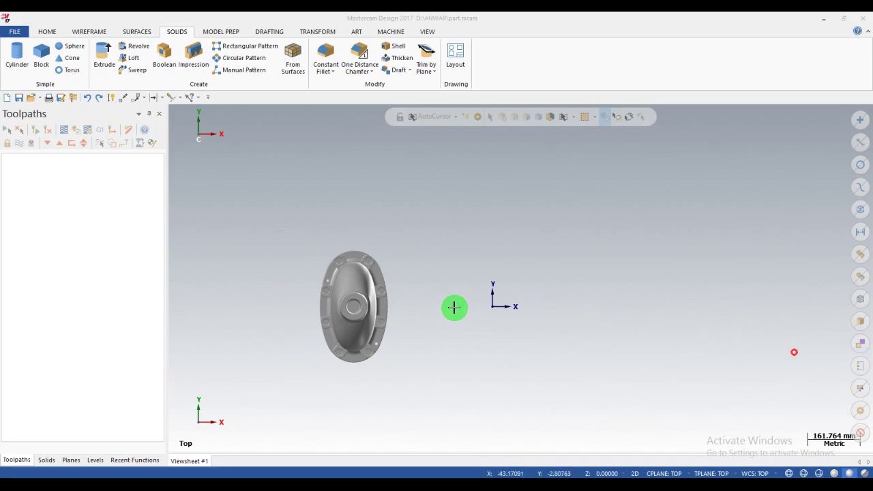
# Orbit and zoom around the part, then return it to the top view.
pyautogui.moveTo(408, 320); pyautogui.dragTo(441, 253, button='middle')
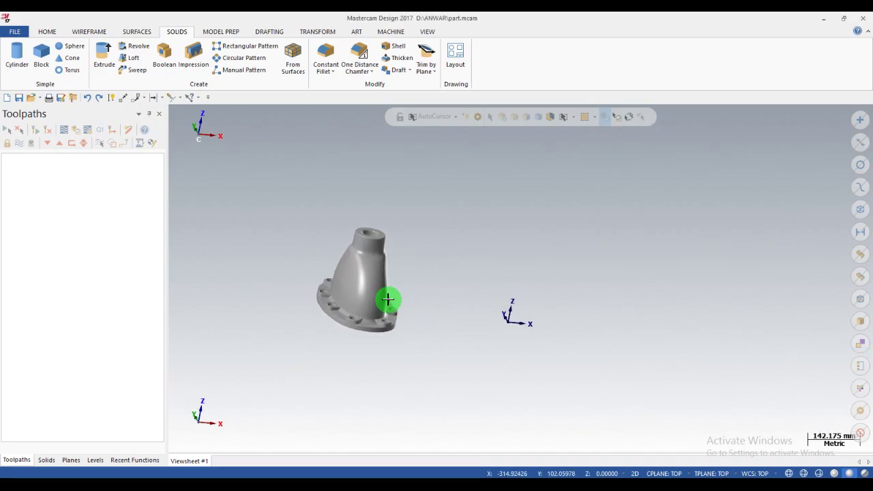
pyautogui.scroll(2, 387, 300)
pyautogui.moveTo(387, 298)
pyautogui.mouseDown(button='middle')
pyautogui.moveTo(283, 306)
pyautogui.moveTo(481, 291)
pyautogui.moveTo(497, 293)
pyautogui.moveTo(521, 326)
pyautogui.moveTo(470, 304)
pyautogui.moveTo(433, 304)
pyautogui.moveTo(500, 296)
pyautogui.moveTo(444, 296)
pyautogui.moveTo(477, 300)
pyautogui.moveTo(534, 280)
pyautogui.moveTo(594, 281)
pyautogui.moveTo(536, 278)
pyautogui.moveTo(584, 293)
pyautogui.moveTo(466, 287)
pyautogui.moveTo(490, 224)
pyautogui.moveTo(485, 249)
pyautogui.moveTo(370, 291)
pyautogui.moveTo(626, 298)
pyautogui.moveTo(649, 311)
pyautogui.moveTo(577, 294)
pyautogui.moveTo(605, 320)
pyautogui.moveTo(570, 345)
pyautogui.moveTo(564, 300)
pyautogui.moveTo(468, 292)
pyautogui.moveTo(464, 313)
pyautogui.moveTo(571, 317)
pyautogui.moveTo(591, 241)
pyautogui.mouseUp(button='middle')
pyautogui.scroll(2, 400, 294)
pyautogui.scroll(1, 501, 296)
pyautogui.scroll(1, 484, 230)
pyautogui.scroll(2, 649, 310)
pyautogui.scroll(-3, 463, 314)
pyautogui.rightClick(598, 248)
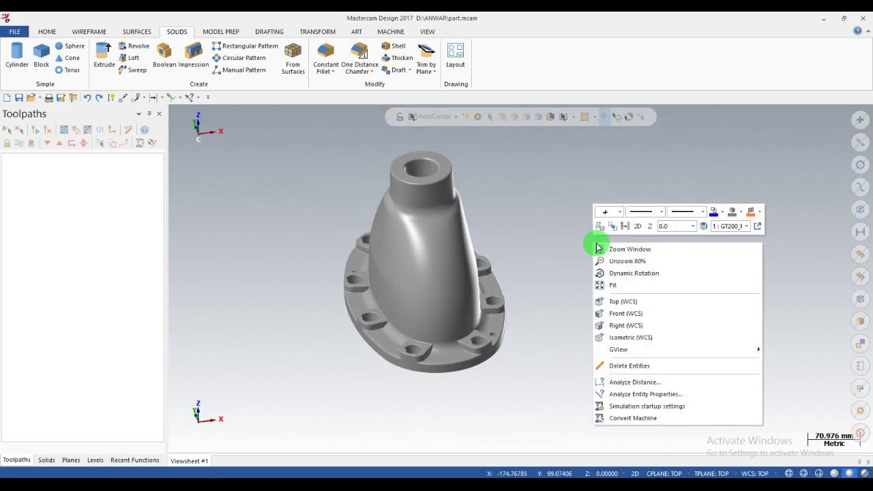
pyautogui.click(624, 301)
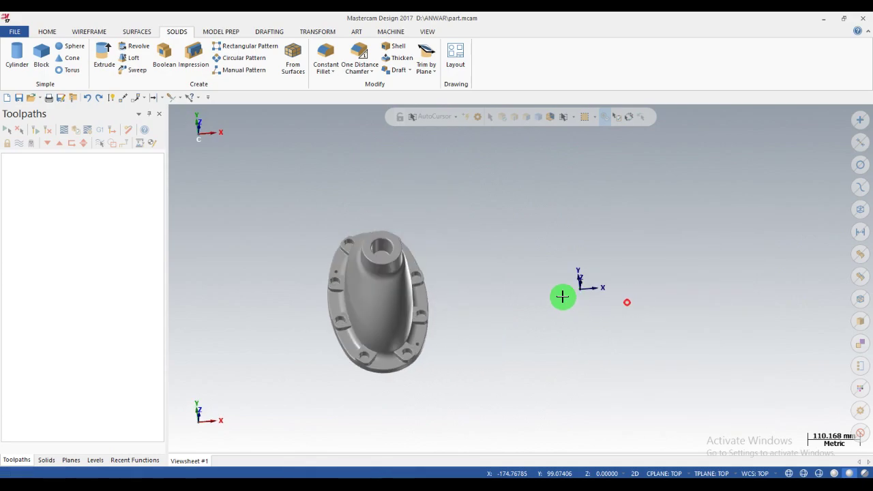
# Create a solid drawing layout on A0 landscape paper, level 1000, with the 4 View DIN method.
pyautogui.click(140, 28)
pyautogui.click(174, 31)
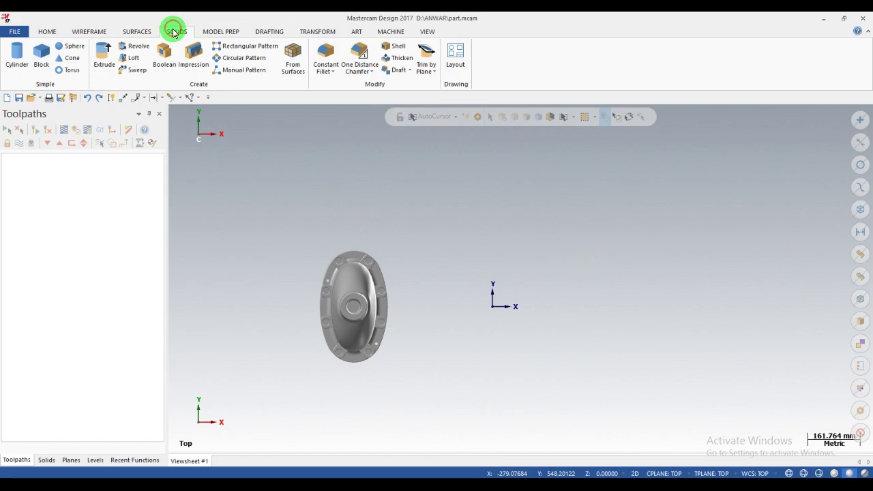
pyautogui.click(453, 60)
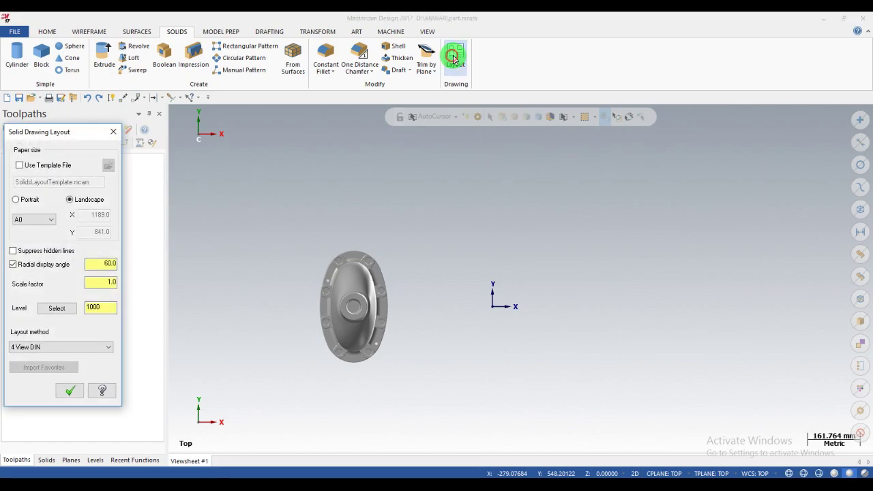
pyautogui.moveTo(68, 131); pyautogui.dragTo(204, 91)
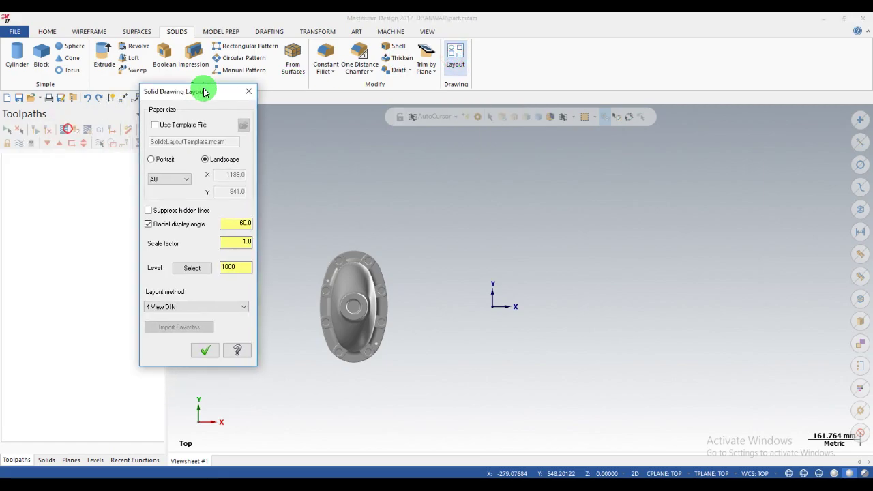
pyautogui.click(187, 180)
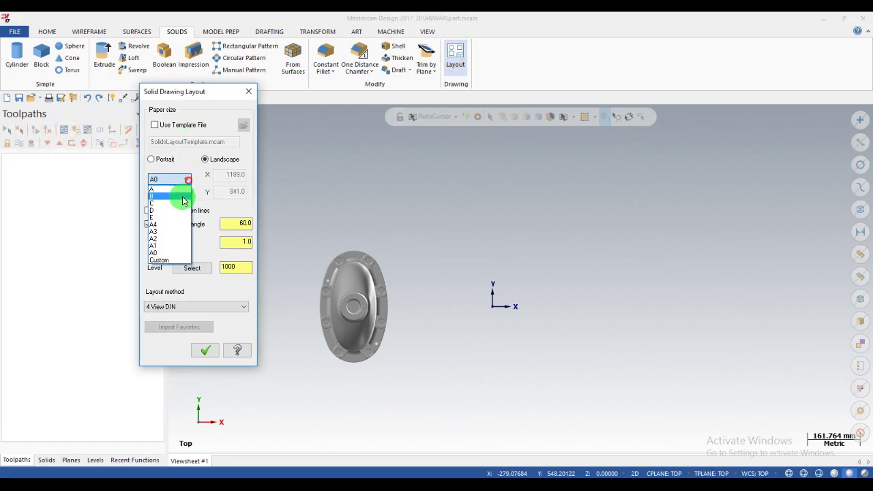
pyautogui.click(164, 253)
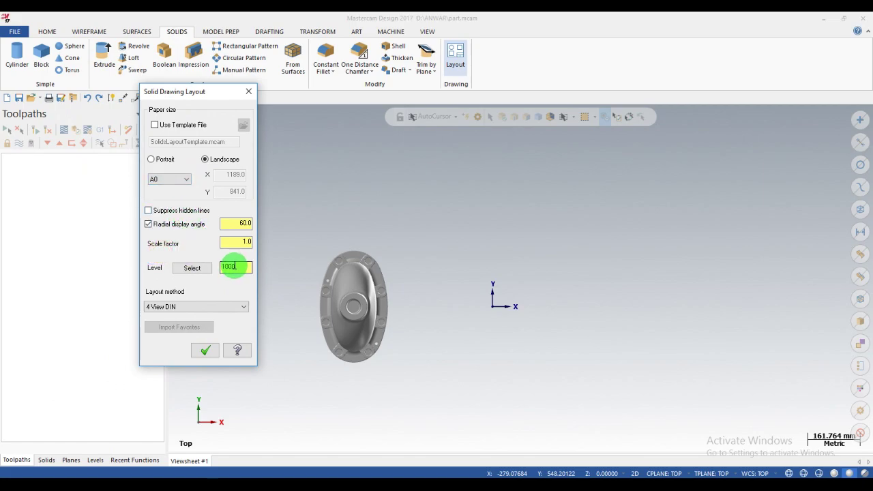
pyautogui.moveTo(236, 266); pyautogui.dragTo(212, 268)
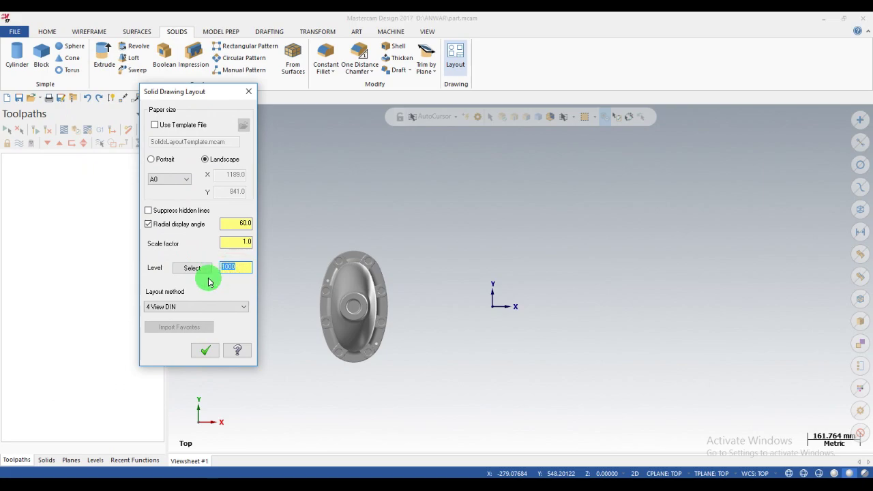
pyautogui.click(166, 160)
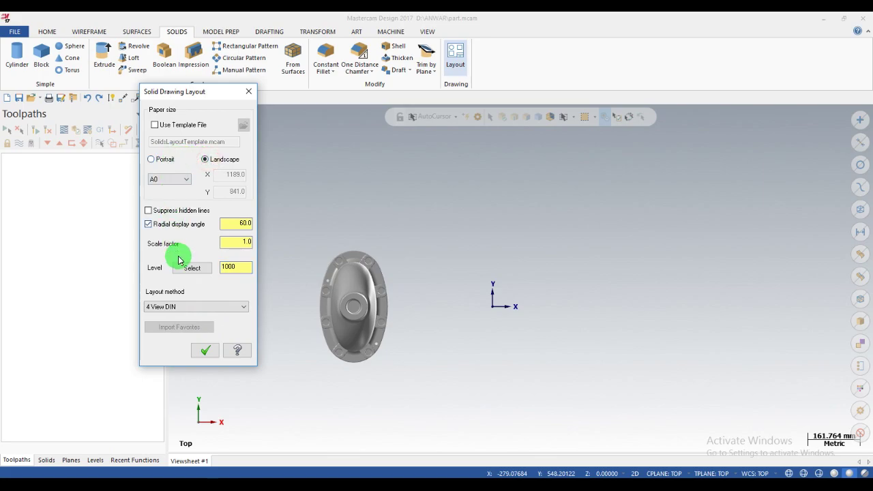
pyautogui.click(199, 306)
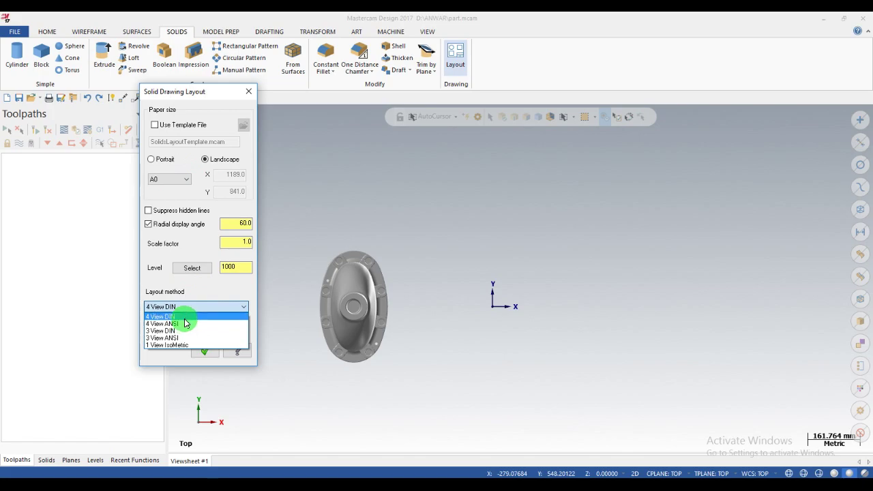
pyautogui.click(184, 319)
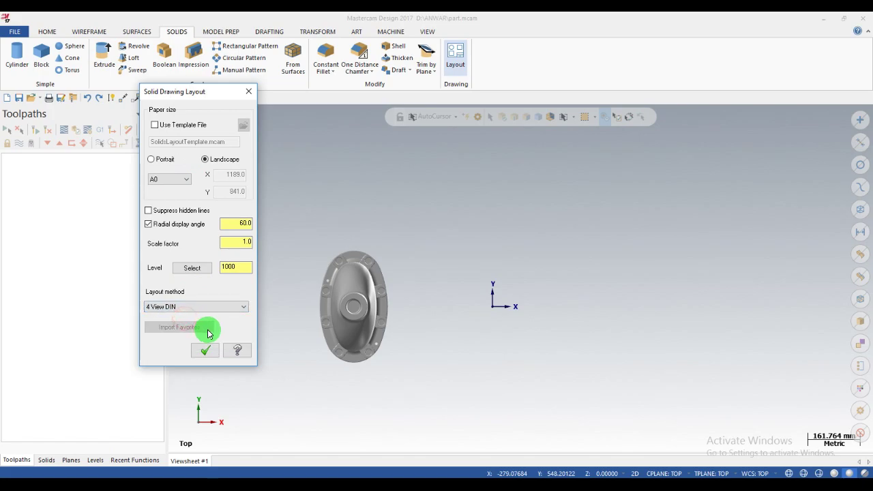
pyautogui.click(204, 350)
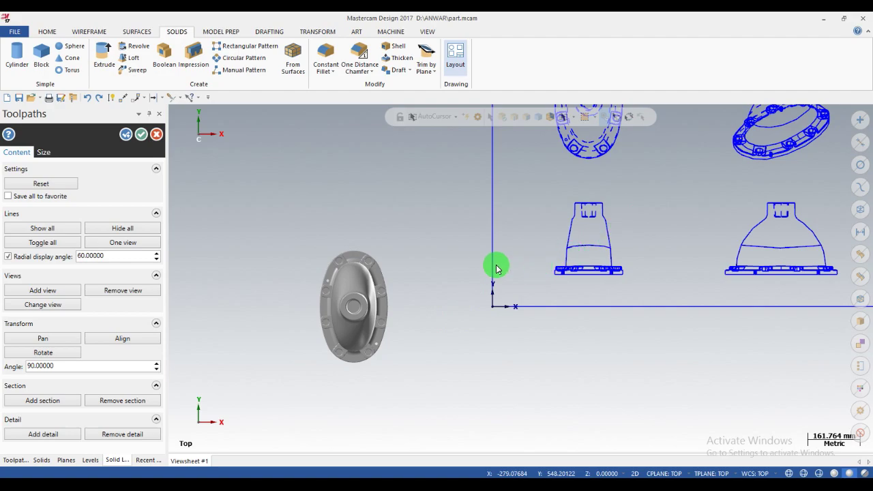
# Zoom so the whole sheet with its top, front, side and isometric views fills the screen.
pyautogui.scroll(-5, 409, 252)
pyautogui.rightClick(422, 235)
pyautogui.click(478, 276)
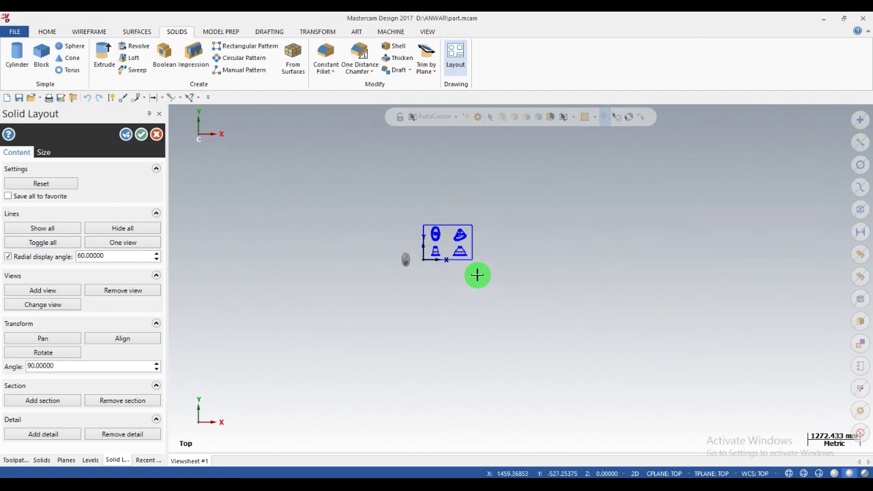
pyautogui.scroll(1, 459, 244)
pyautogui.scroll(1, 458, 248)
pyautogui.scroll(1, 453, 225)
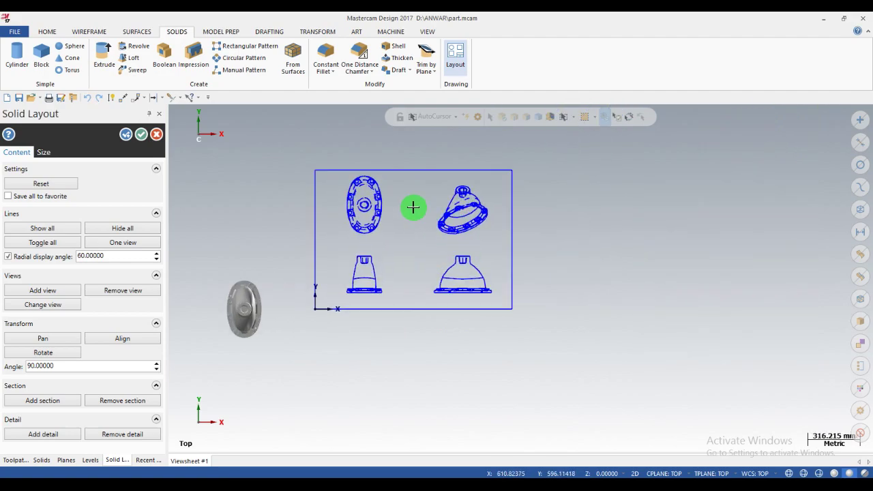
pyautogui.scroll(1, 382, 191)
pyautogui.scroll(1, 351, 187)
pyautogui.scroll(-1, 351, 187)
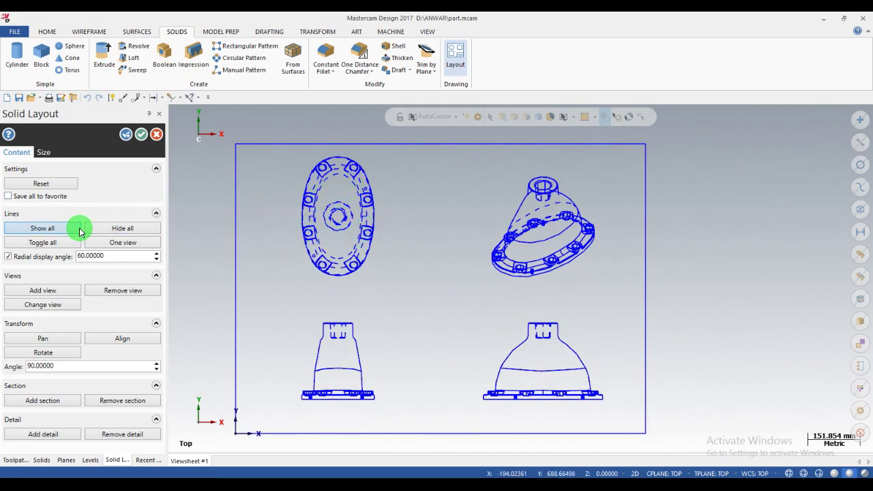
# Try the Show all and Hide all hidden-line options across the drawing views.
pyautogui.click(45, 229)
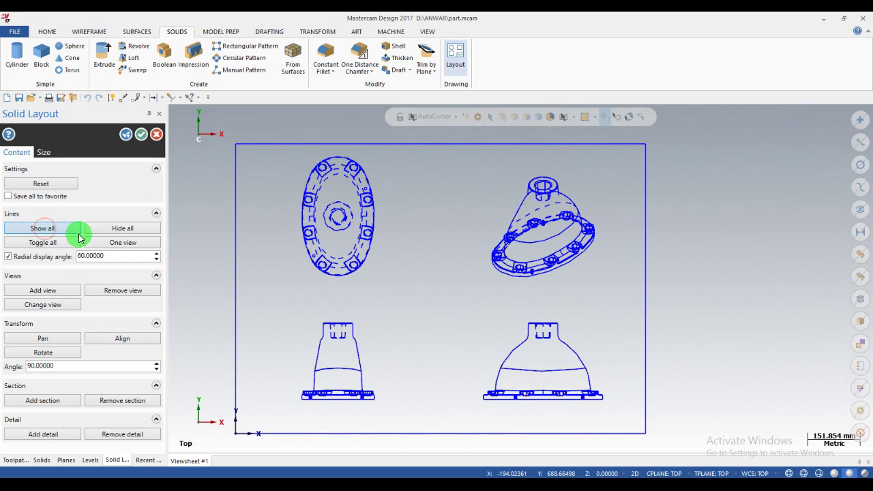
pyautogui.click(114, 234)
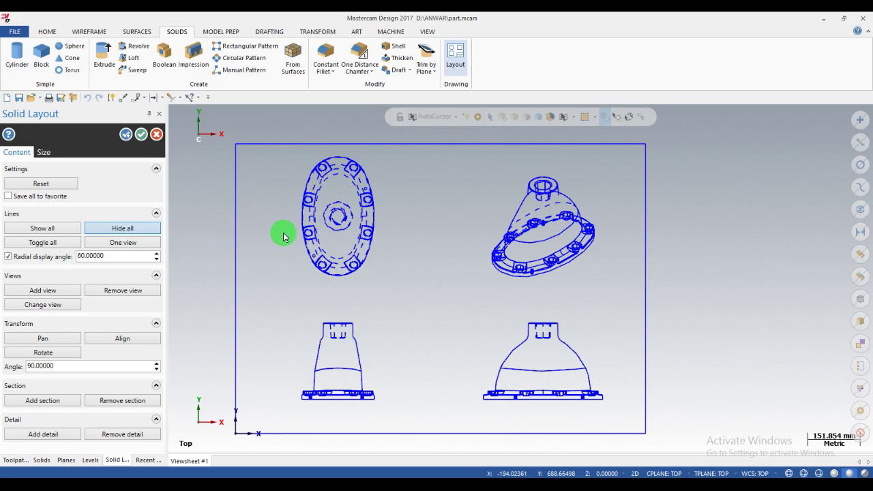
pyautogui.click(301, 249)
pyautogui.scroll(-1, 191, 253)
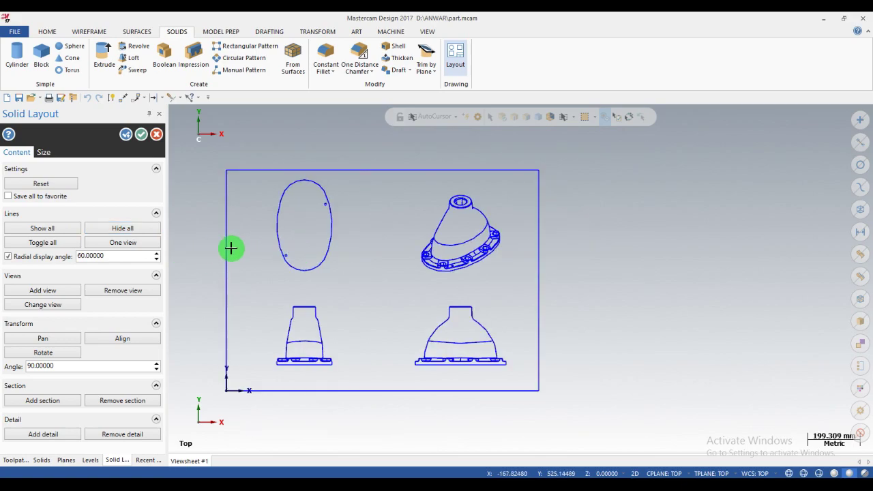
pyautogui.scroll(1, 231, 249)
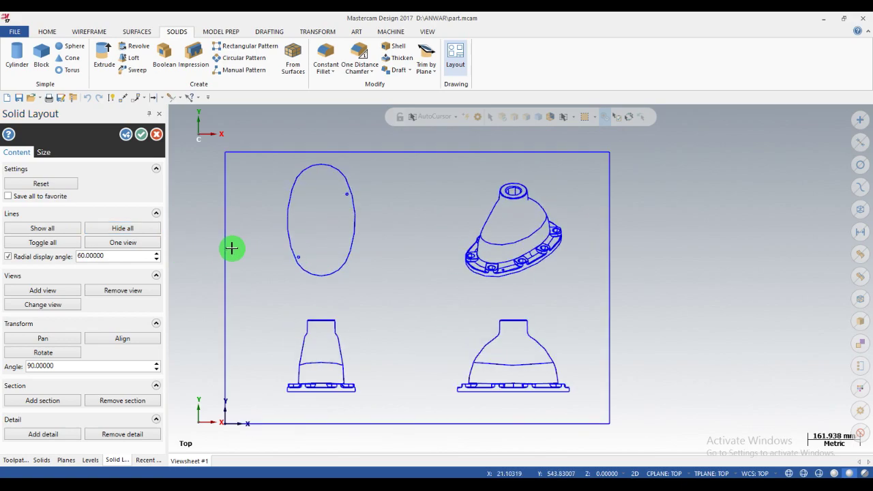
pyautogui.scroll(1, 231, 248)
pyautogui.scroll(1, 293, 234)
pyautogui.scroll(-1, 292, 234)
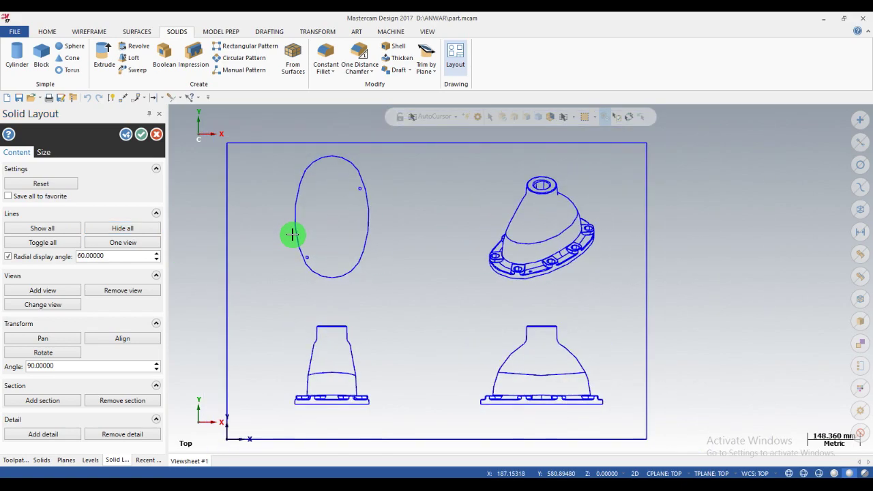
# Show hidden lines in all four views, revealing the bolt holes and inner bore.
pyautogui.click(65, 232)
pyautogui.scroll(-1, 392, 251)
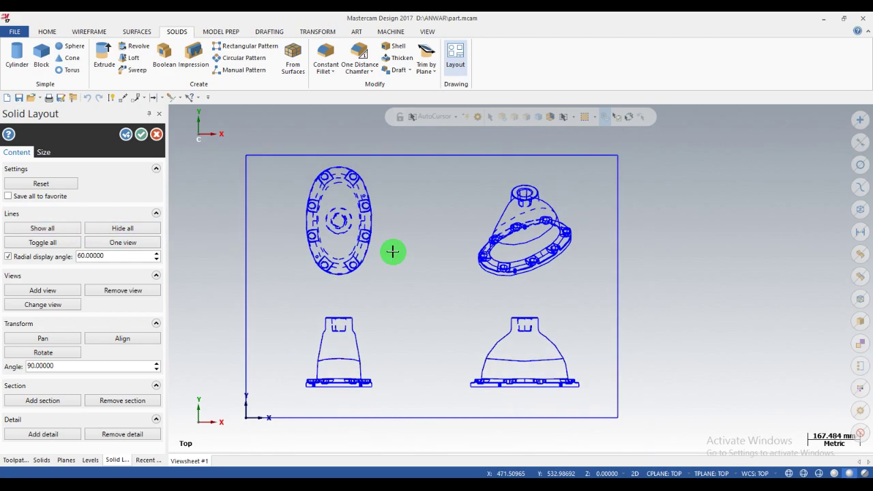
pyautogui.scroll(1, 393, 251)
pyautogui.scroll(-1, 393, 251)
pyautogui.scroll(-1, 382, 275)
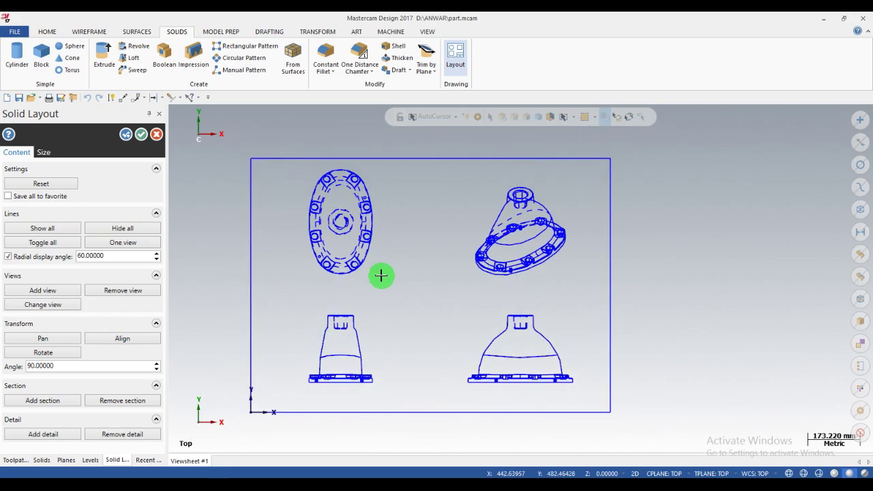
pyautogui.scroll(-1, 359, 343)
pyautogui.scroll(1, 365, 347)
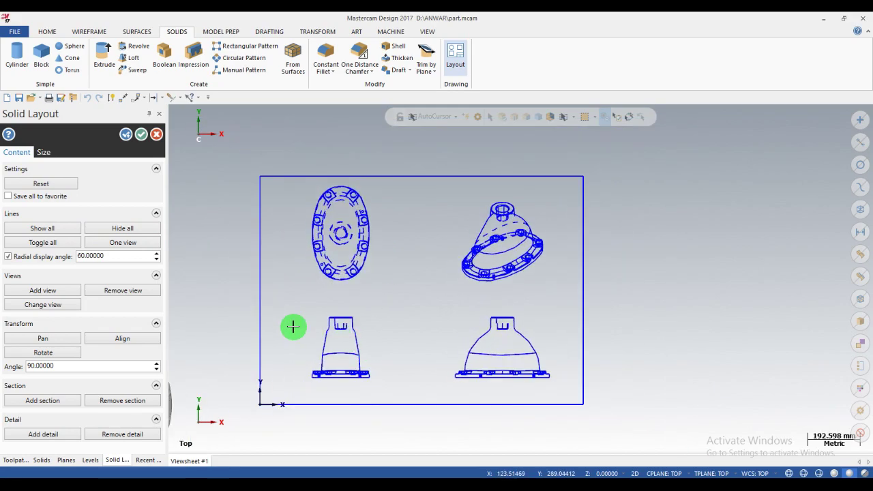
# Move the top view slightly lower on the sheet.
pyautogui.click(56, 342)
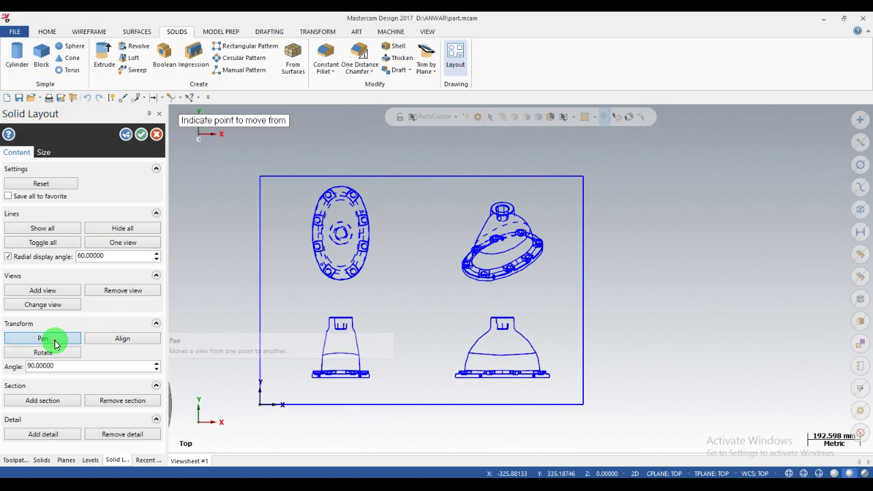
pyautogui.click(348, 238)
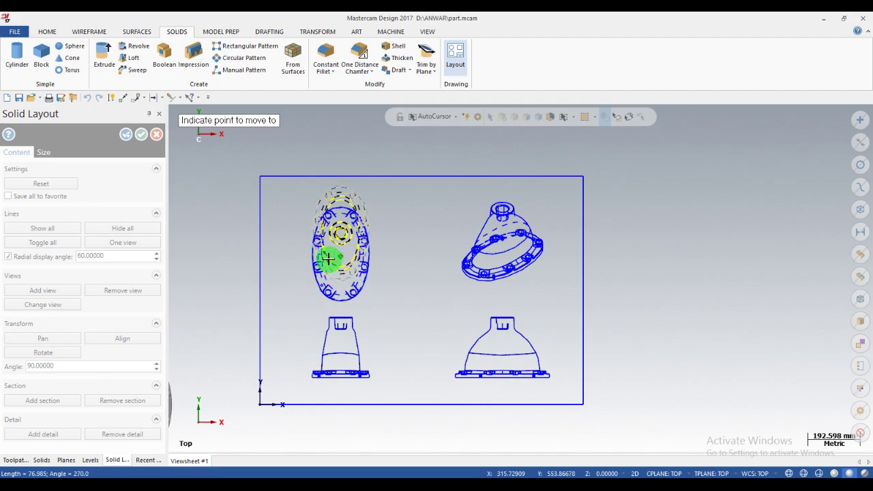
pyautogui.click(328, 258)
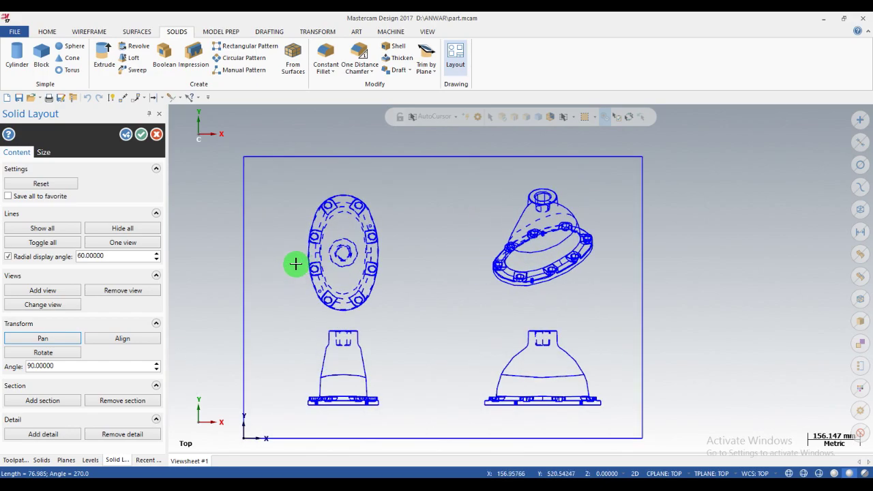
# Rotate the top-left view by 90 degrees so the flange lies horizontally.
pyautogui.click(62, 352)
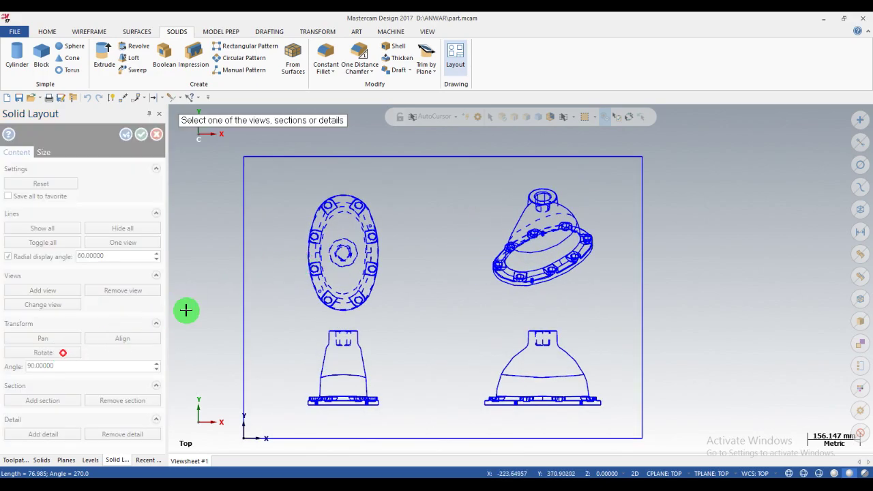
pyautogui.click(345, 251)
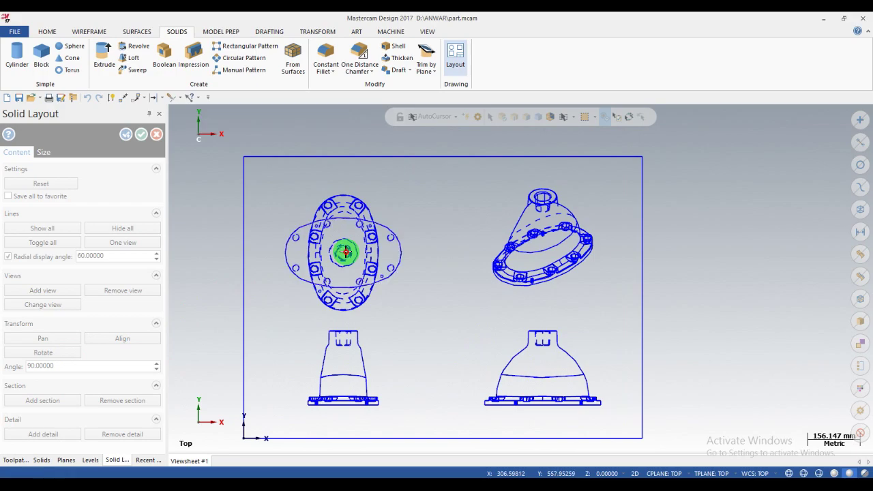
pyautogui.click(290, 238)
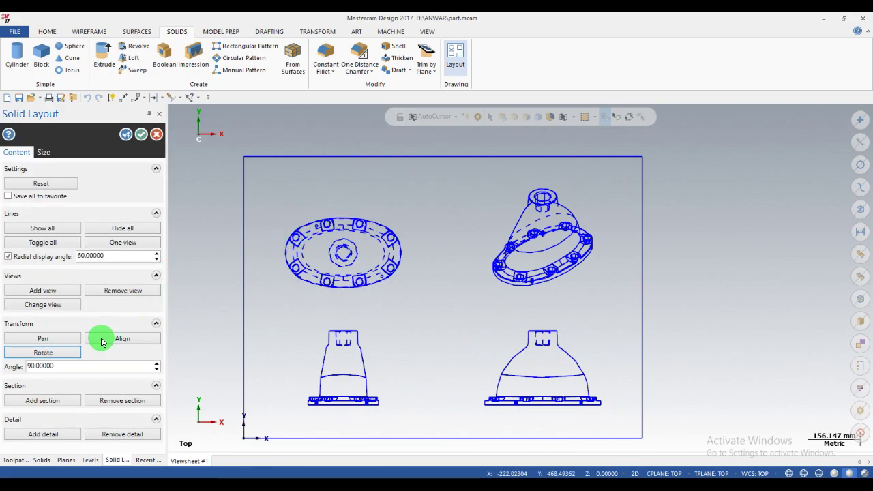
pyautogui.doubleClick(68, 366)
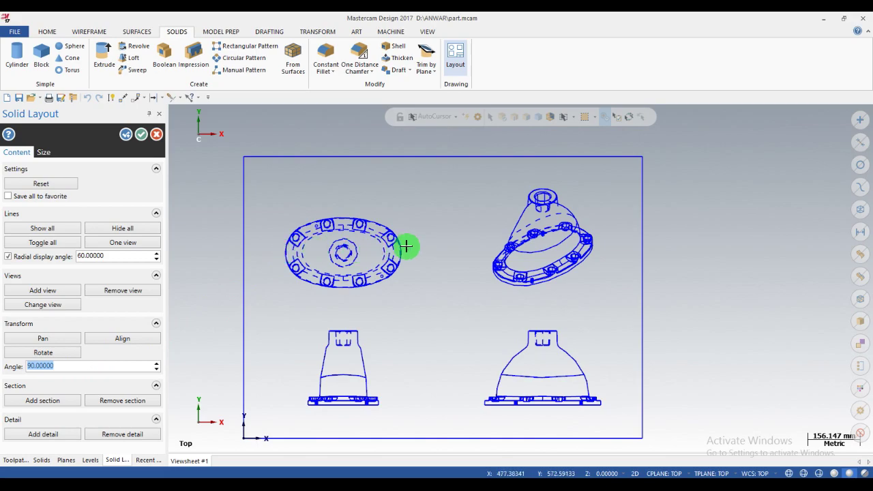
# Cut a horizontal straight section through the oval's centre at scale 1.0, placed above the sheet.
pyautogui.click(54, 404)
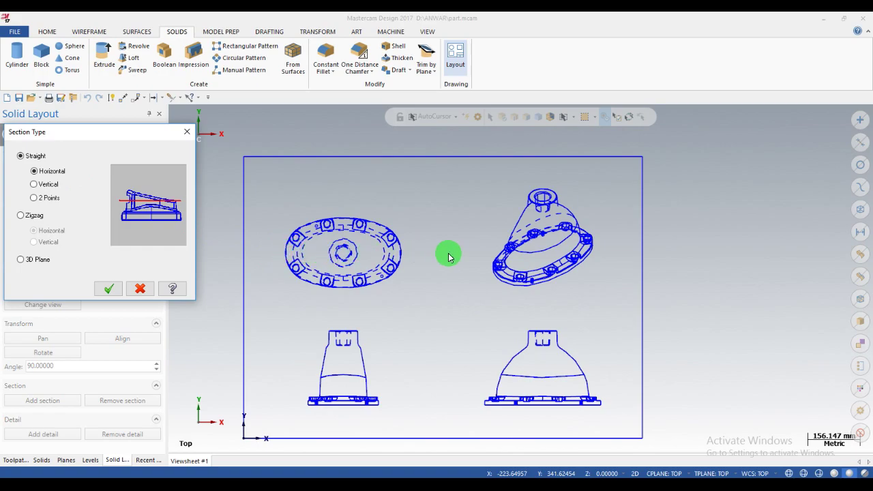
pyautogui.click(46, 186)
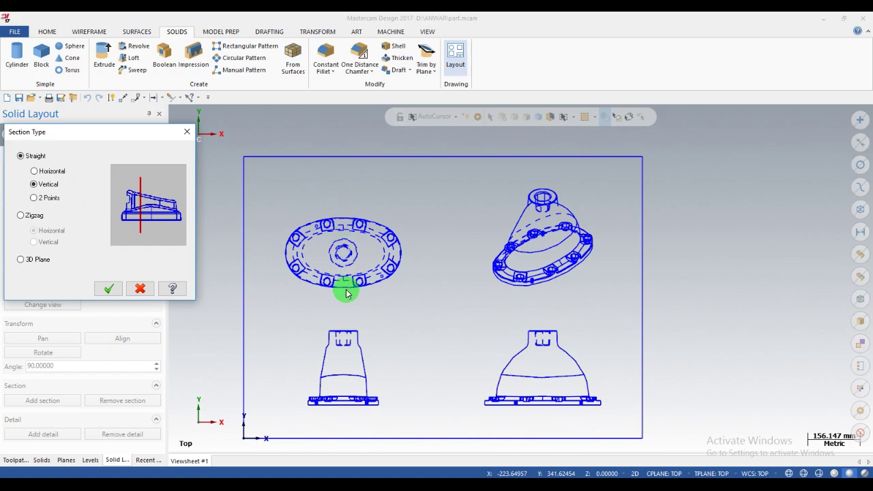
pyautogui.click(55, 172)
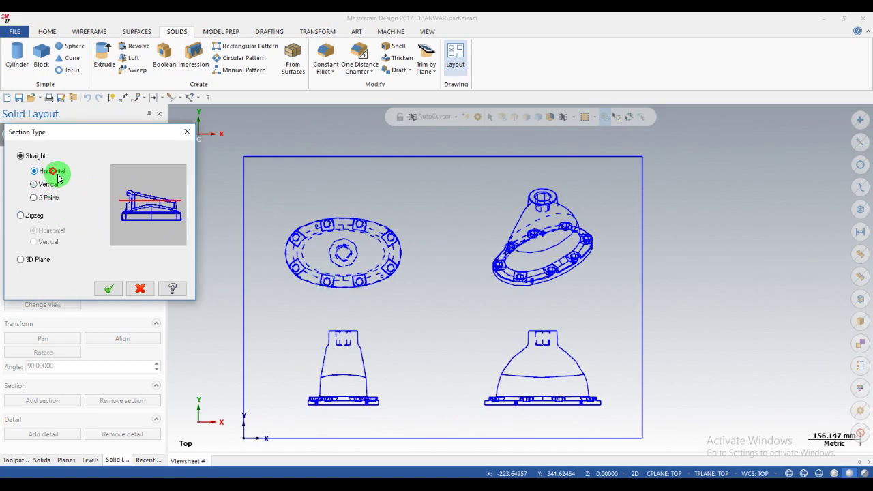
pyautogui.click(110, 290)
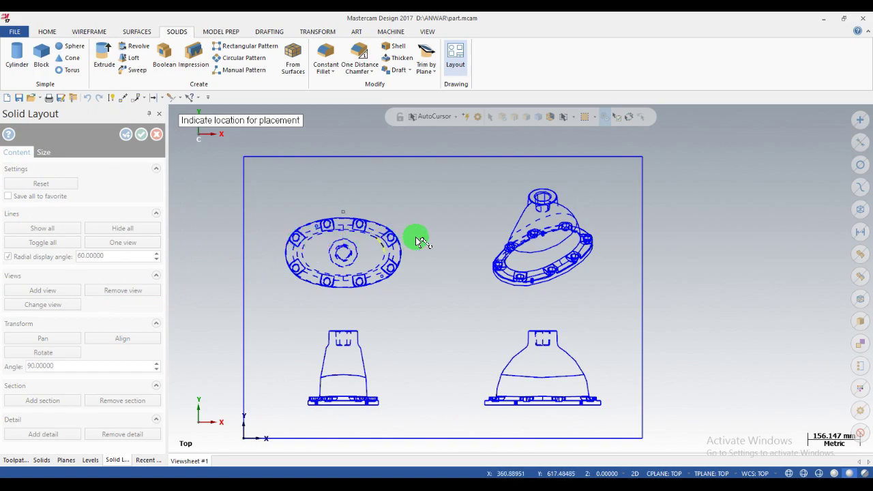
pyautogui.scroll(1, 264, 241)
pyautogui.scroll(1, 357, 280)
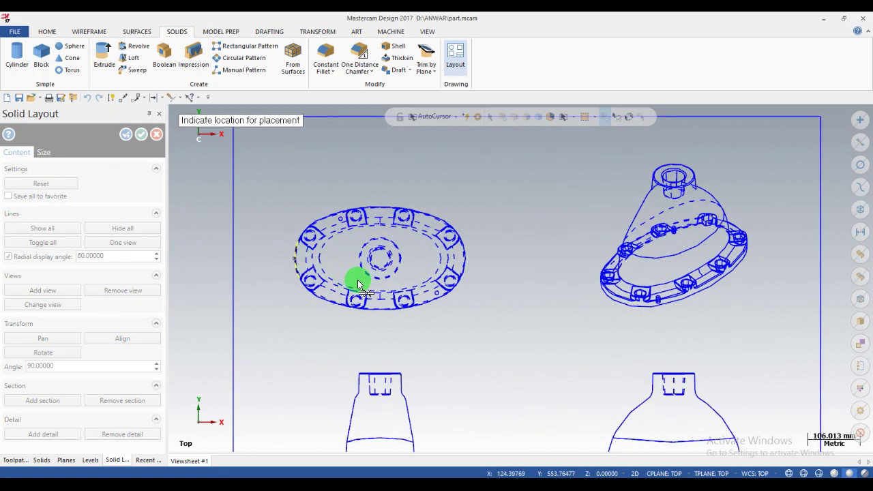
pyautogui.scroll(1, 391, 282)
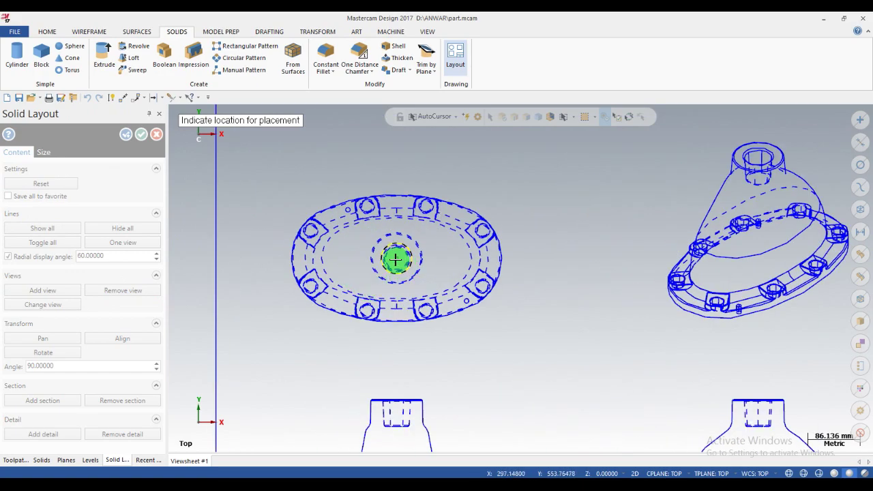
pyautogui.click(396, 259)
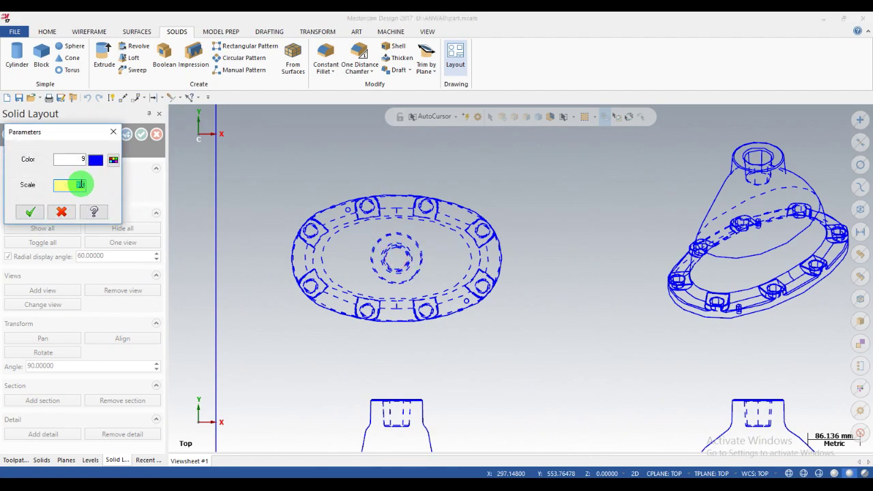
pyautogui.click(41, 211)
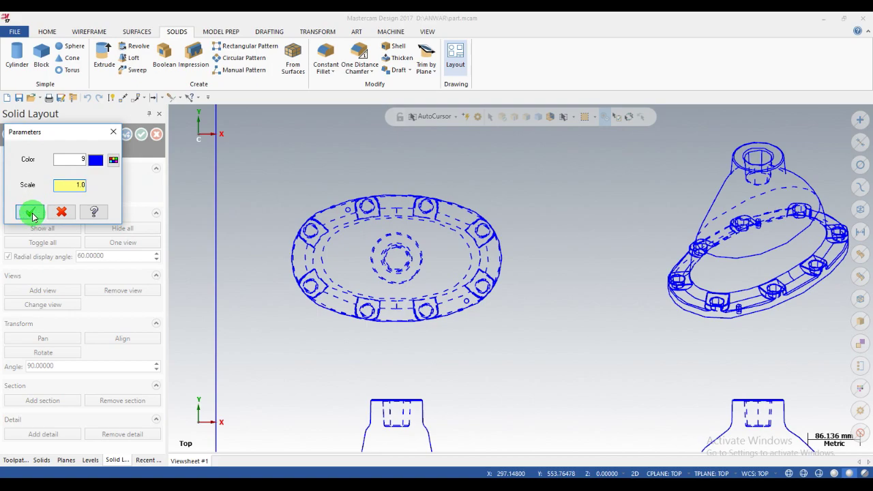
pyautogui.click(31, 212)
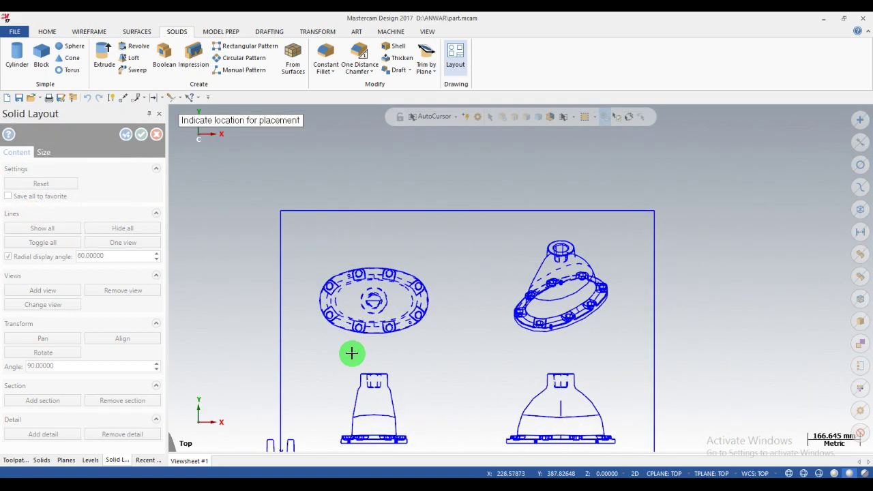
pyautogui.scroll(-1, 351, 353)
pyautogui.click(352, 178)
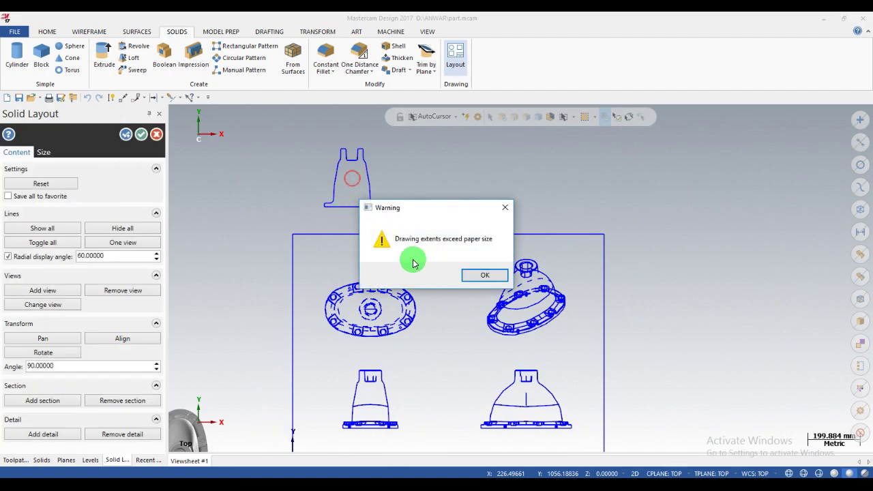
# Dismiss the warning and define a vertical straight section cut through the oval's centre.
pyautogui.click(480, 276)
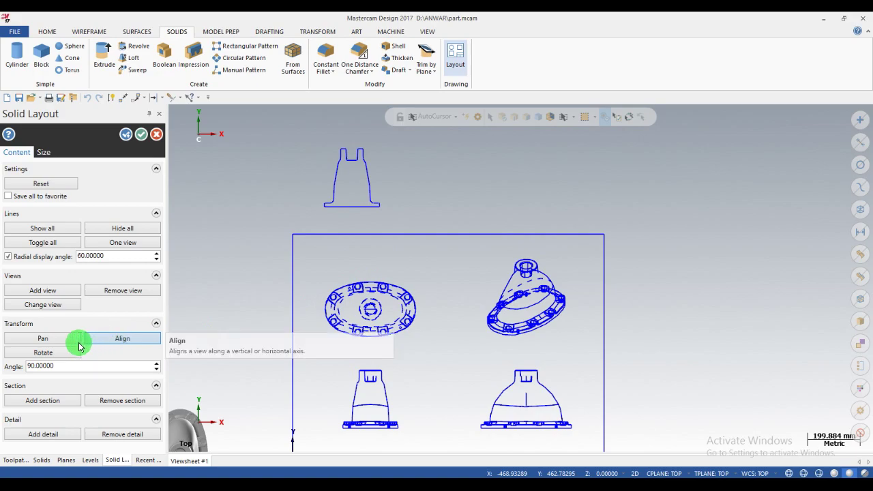
pyautogui.click(42, 403)
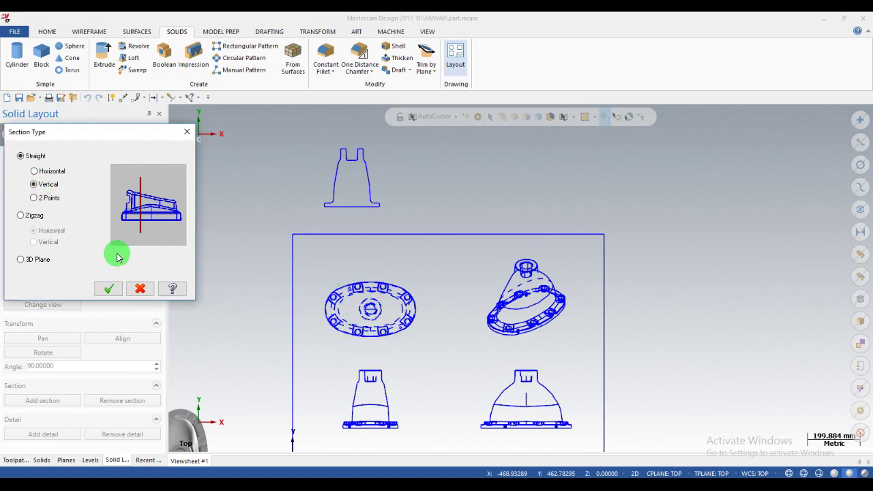
pyautogui.click(108, 289)
pyautogui.scroll(2, 360, 318)
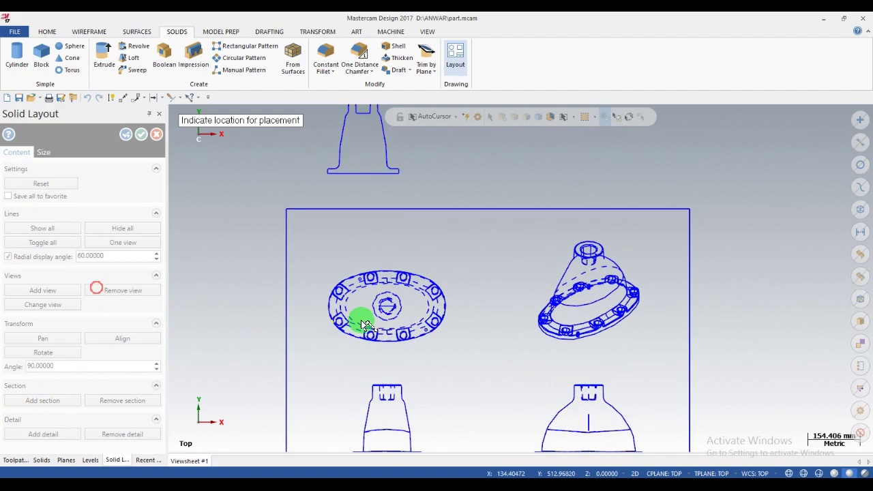
pyautogui.scroll(1, 375, 311)
pyautogui.scroll(1, 398, 306)
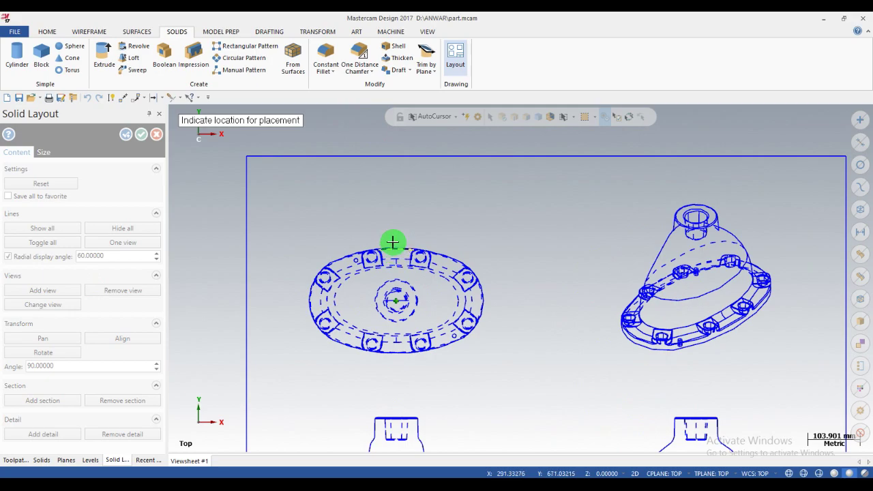
pyautogui.click(396, 302)
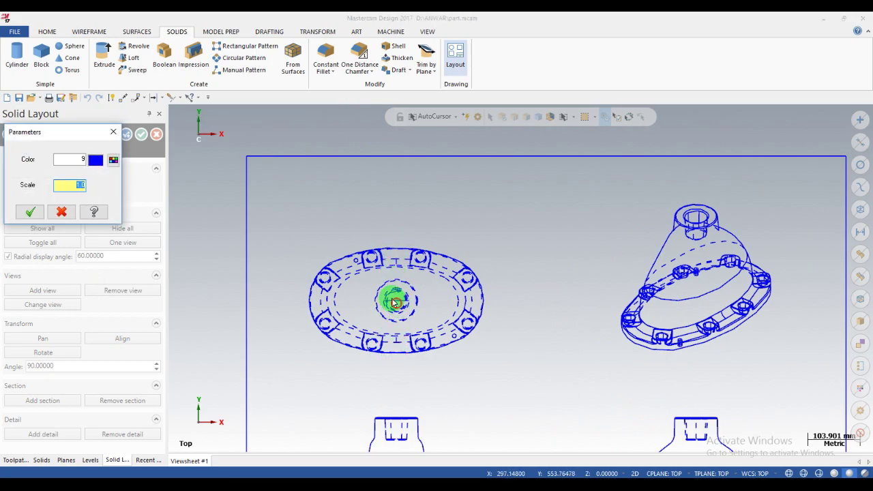
# Accept the section parameters, place it left of the sheet, and dismiss the paper-size warning.
pyautogui.click(30, 211)
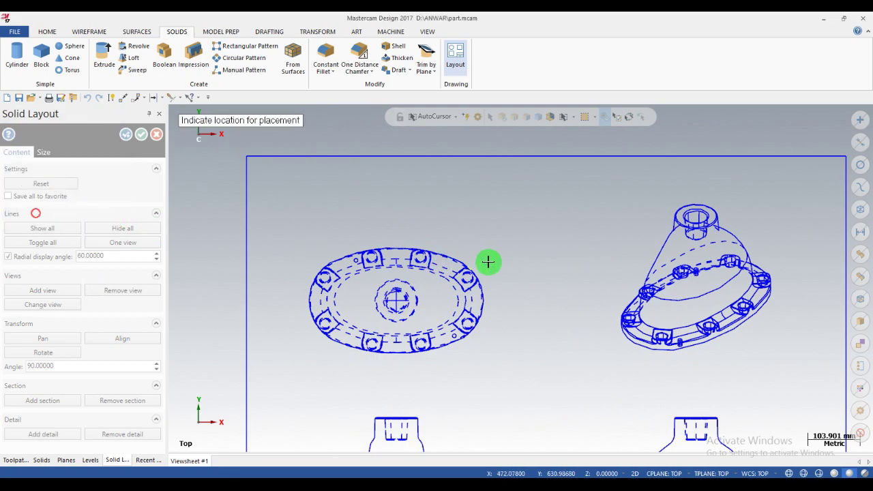
pyautogui.scroll(-2, 488, 261)
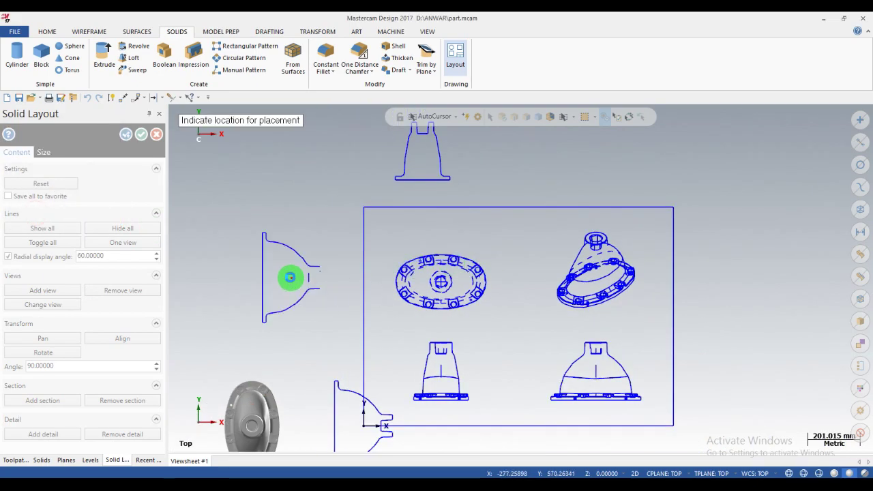
pyautogui.click(289, 277)
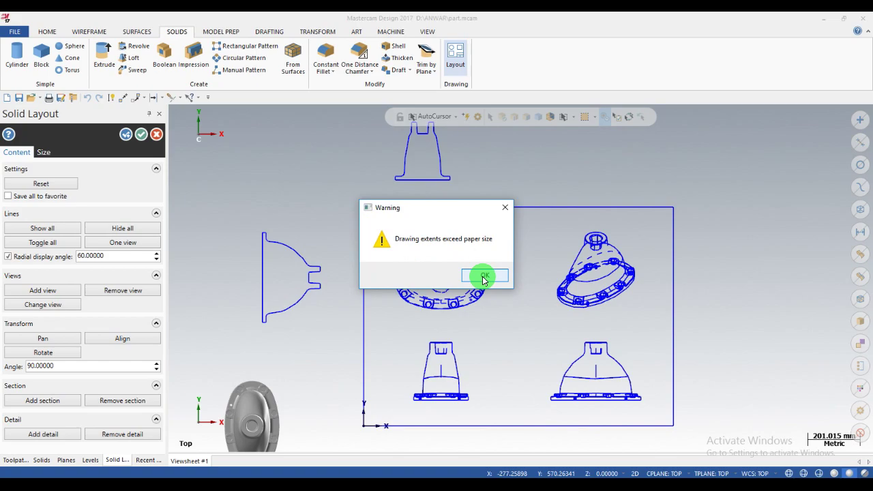
pyautogui.click(401, 252)
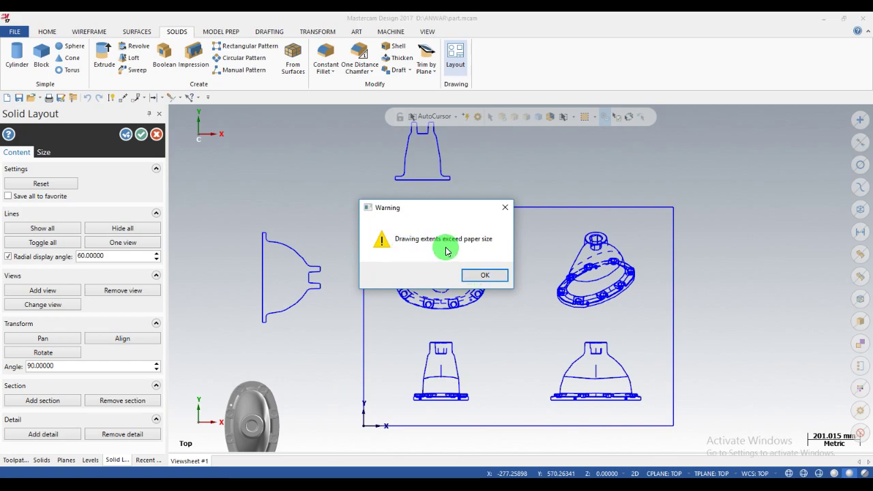
pyautogui.click(469, 275)
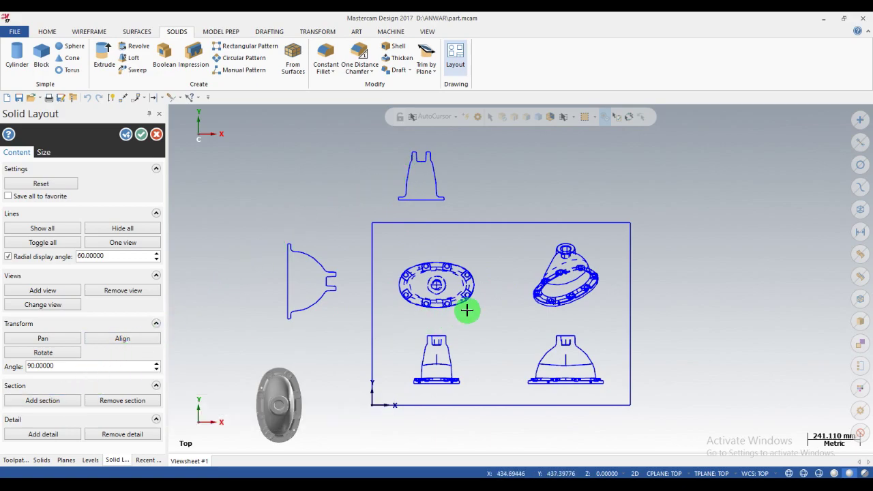
pyautogui.scroll(-1, 478, 307)
pyautogui.scroll(2, 520, 307)
pyautogui.scroll(2, 597, 245)
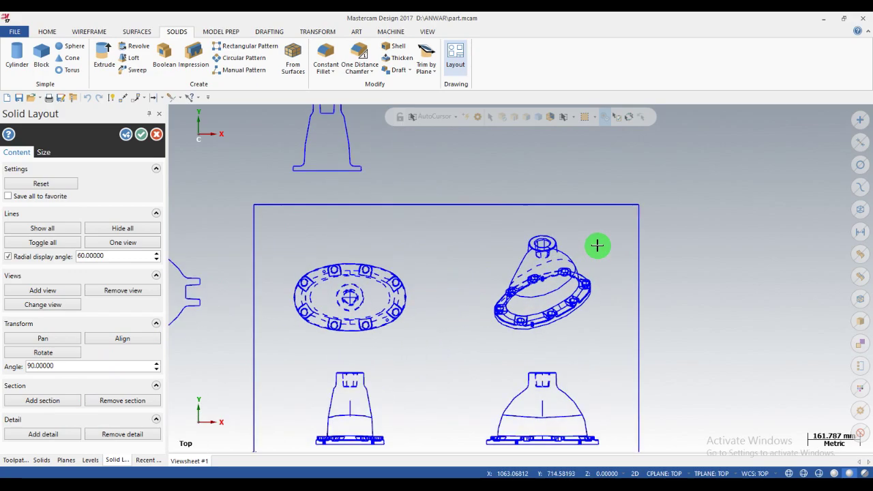
pyautogui.scroll(1, 548, 243)
pyautogui.scroll(-1, 446, 277)
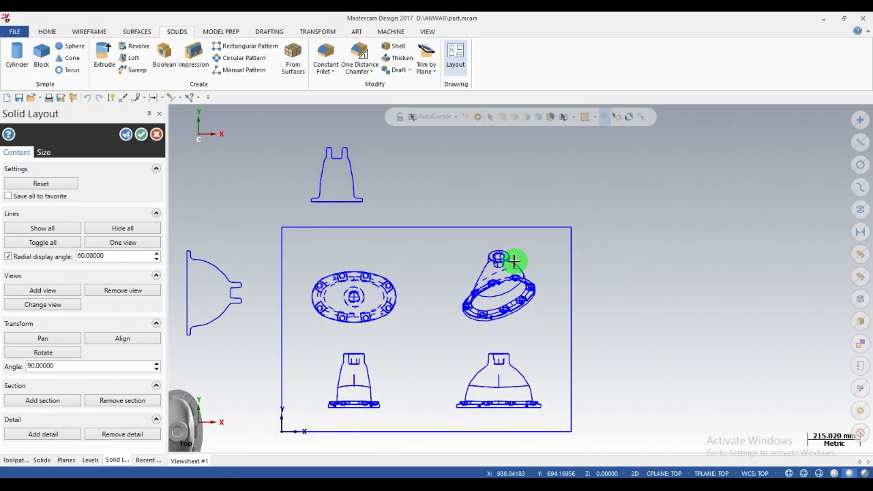
pyautogui.scroll(1, 514, 259)
pyautogui.scroll(-1, 483, 287)
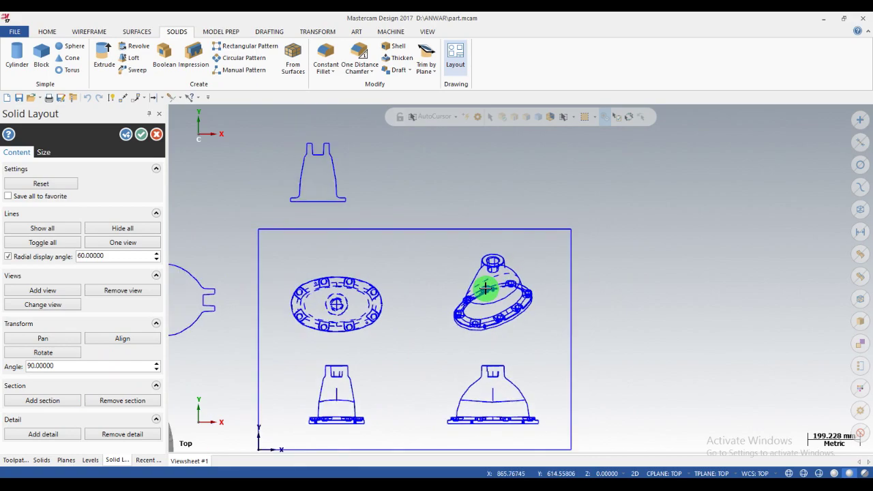
# Start a detail view with a circular boundary.
pyautogui.click(30, 437)
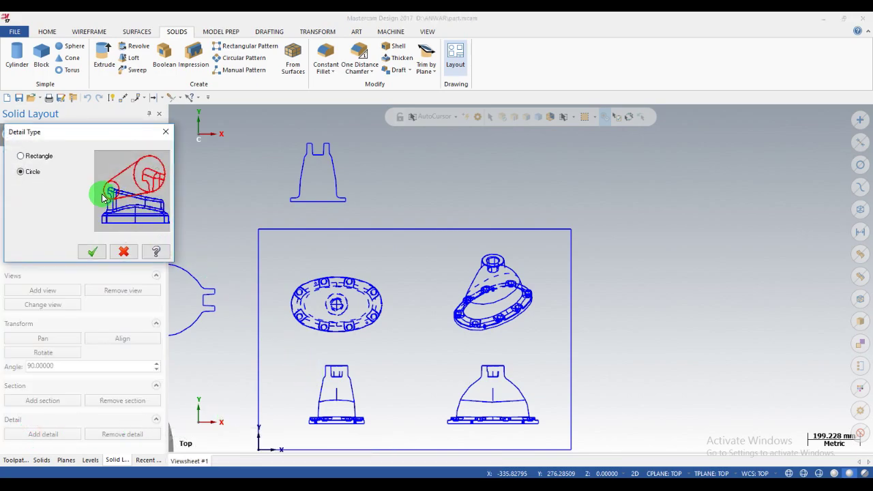
pyautogui.click(39, 157)
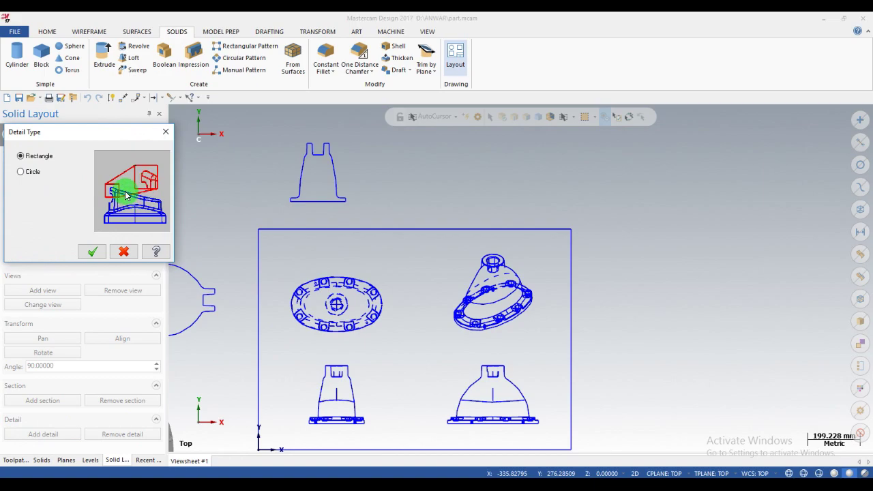
pyautogui.click(20, 172)
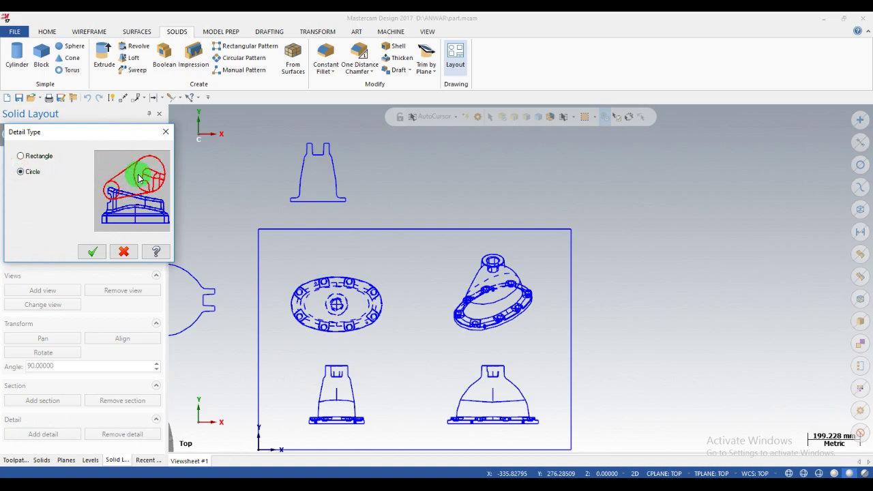
pyautogui.click(93, 250)
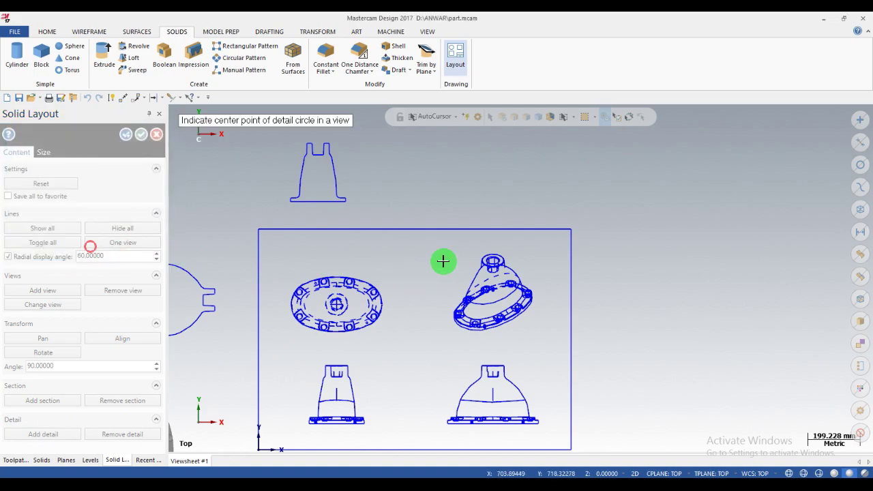
pyautogui.scroll(1, 533, 311)
pyautogui.scroll(2, 536, 267)
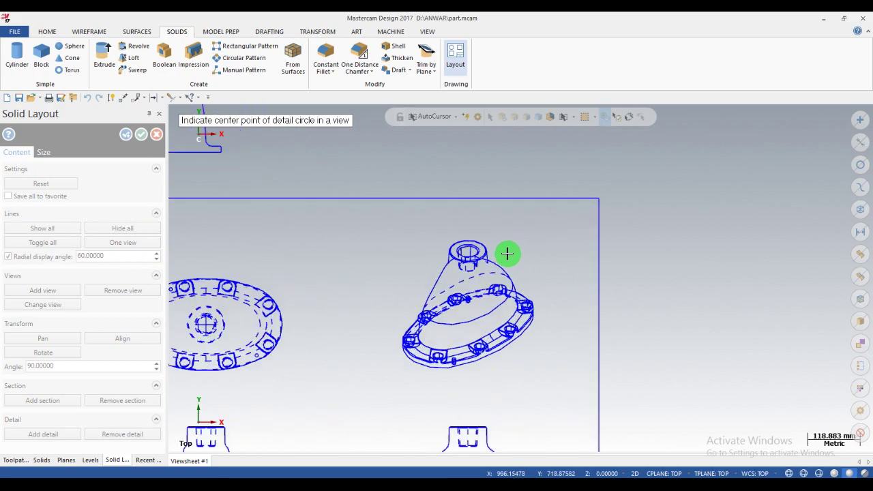
pyautogui.scroll(1, 507, 253)
pyautogui.scroll(1, 493, 258)
pyautogui.scroll(1, 466, 263)
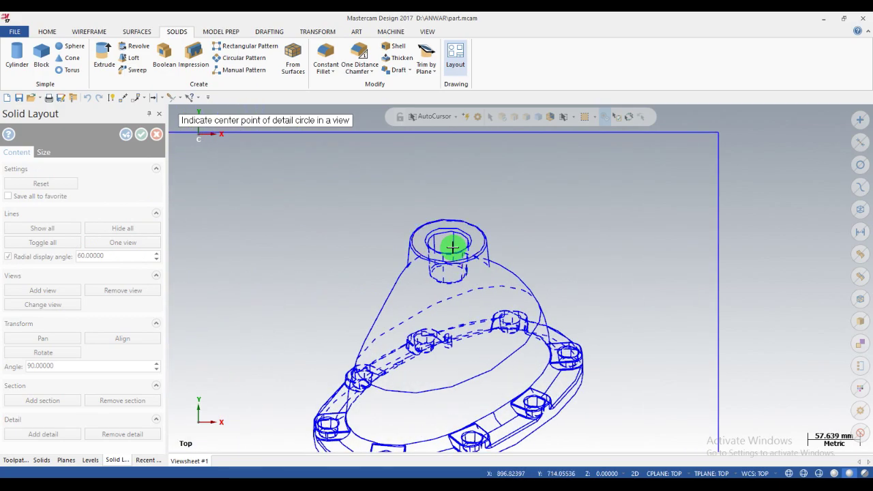
# Circle the isometric view's top boss at scale 1.0 and place the detail above the sheet.
pyautogui.click(452, 232)
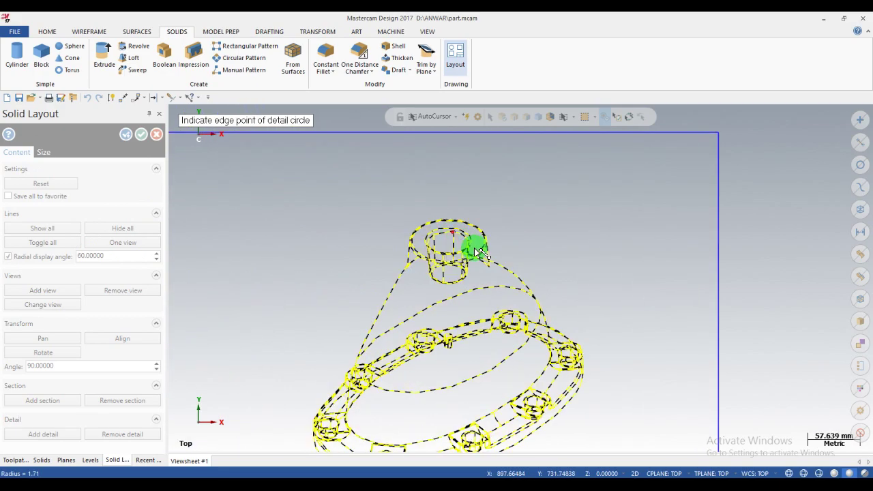
pyautogui.click(511, 247)
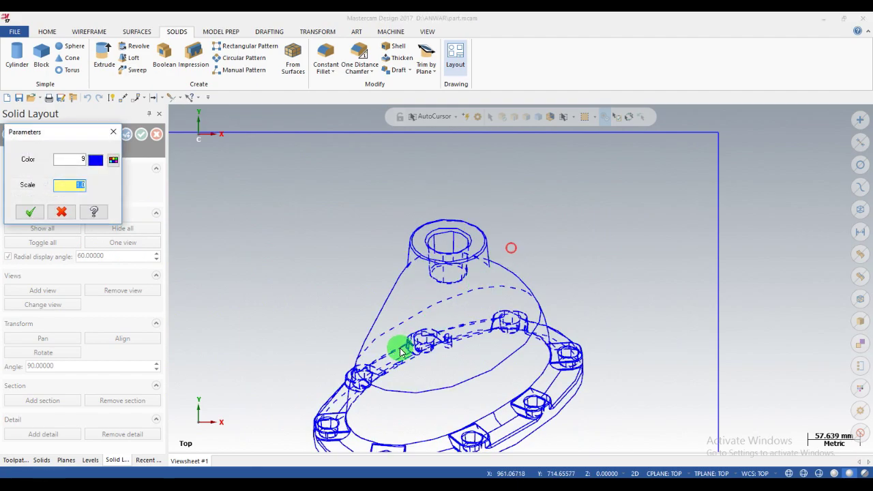
pyautogui.click(33, 212)
pyautogui.scroll(-2, 341, 380)
pyautogui.scroll(-2, 347, 386)
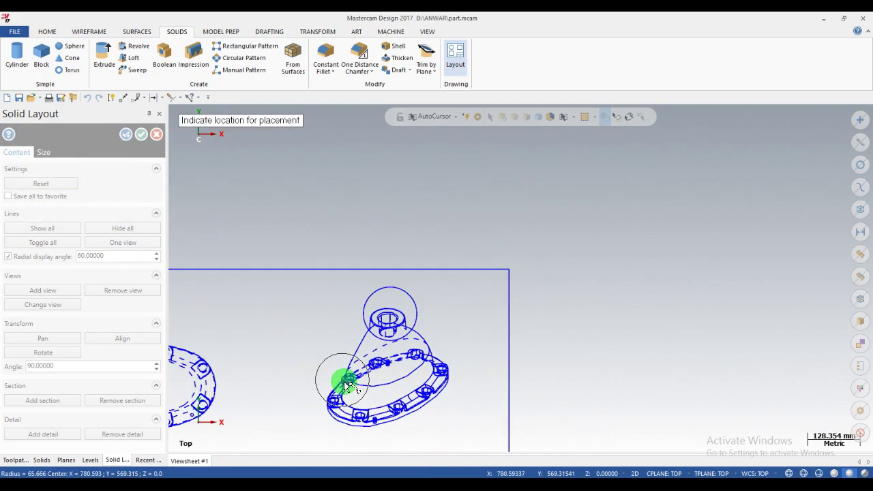
pyautogui.scroll(-2, 348, 386)
pyautogui.click(362, 253)
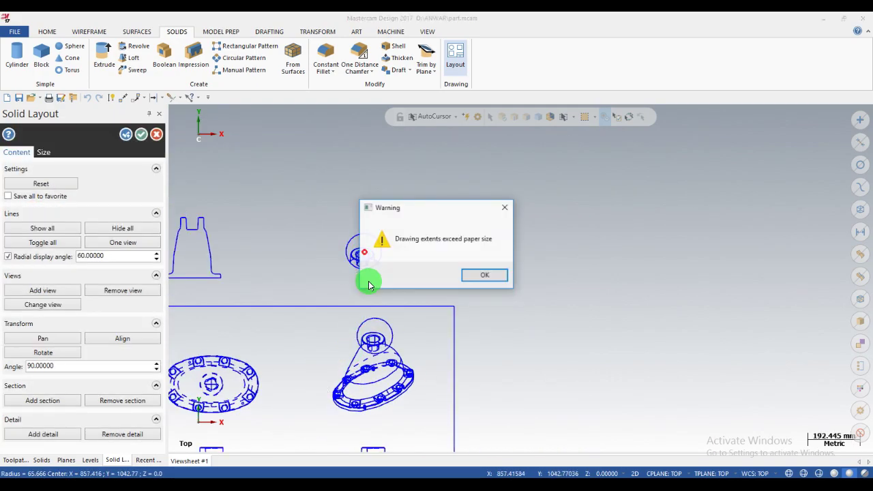
pyautogui.click(470, 277)
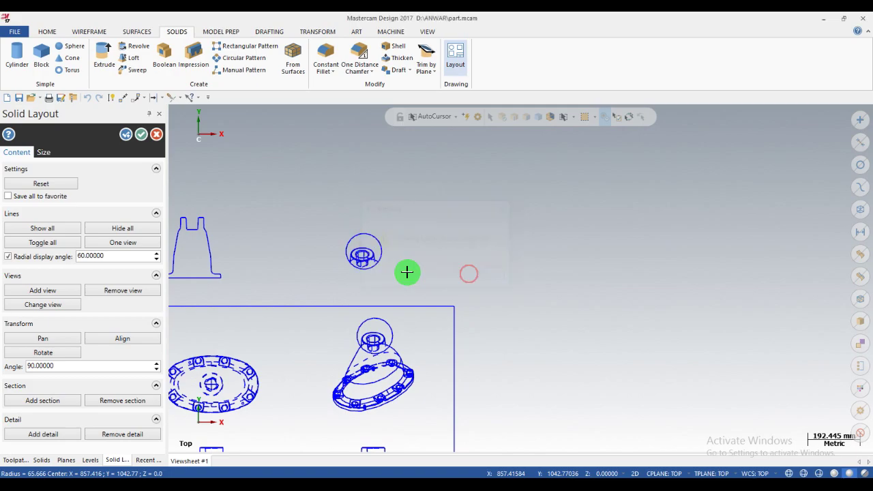
pyautogui.scroll(2, 371, 260)
pyautogui.scroll(1, 371, 260)
pyautogui.scroll(1, 371, 260)
pyautogui.scroll(-2, 370, 260)
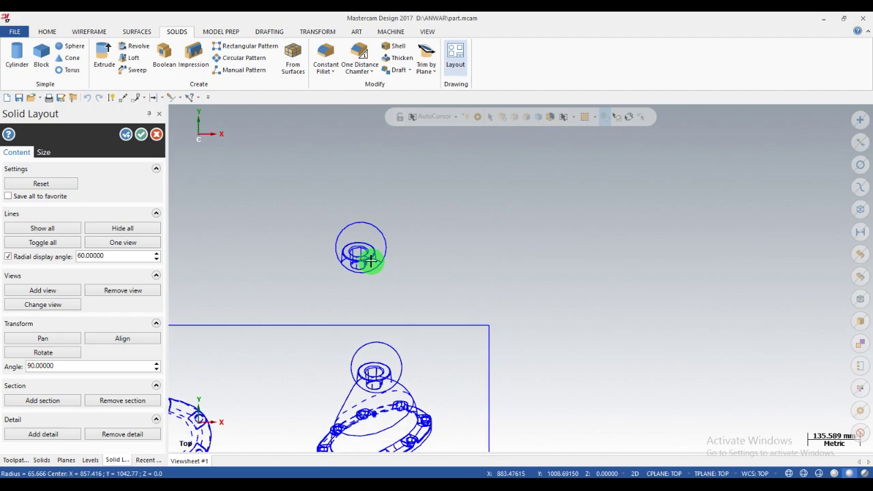
pyautogui.scroll(-1, 371, 260)
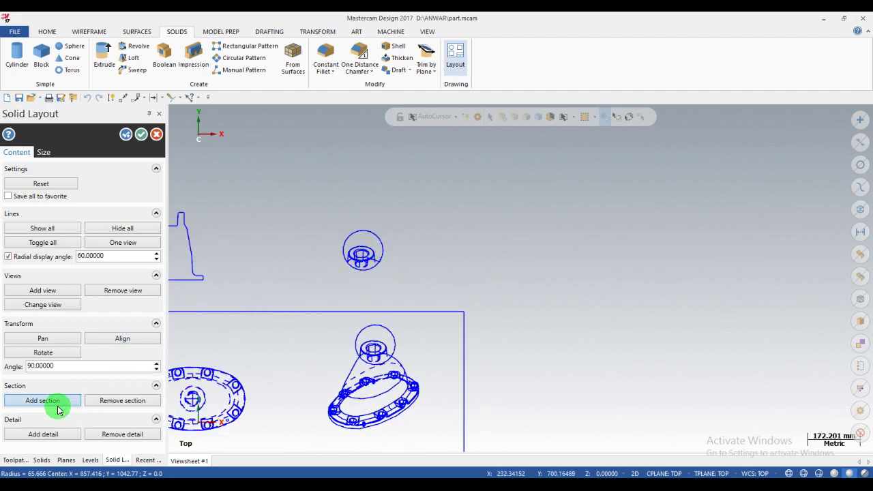
# Circle the flange bolt-hole area for a new circular detail view.
pyautogui.click(36, 440)
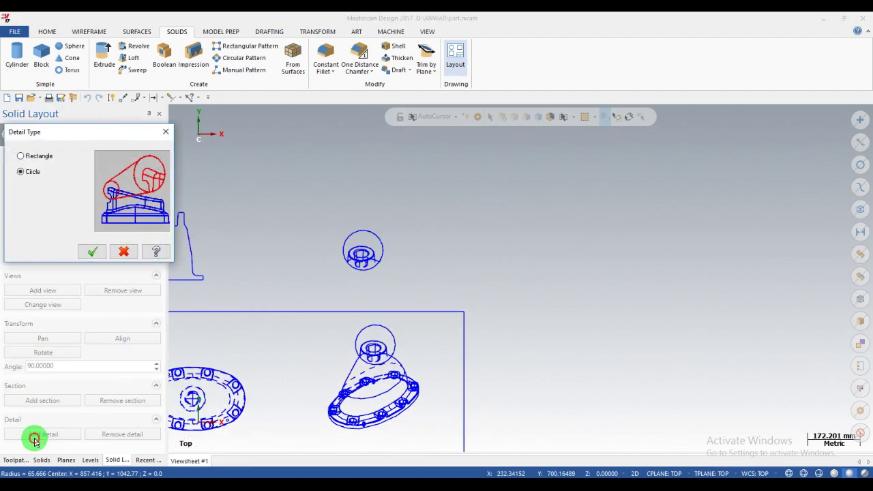
pyautogui.click(91, 251)
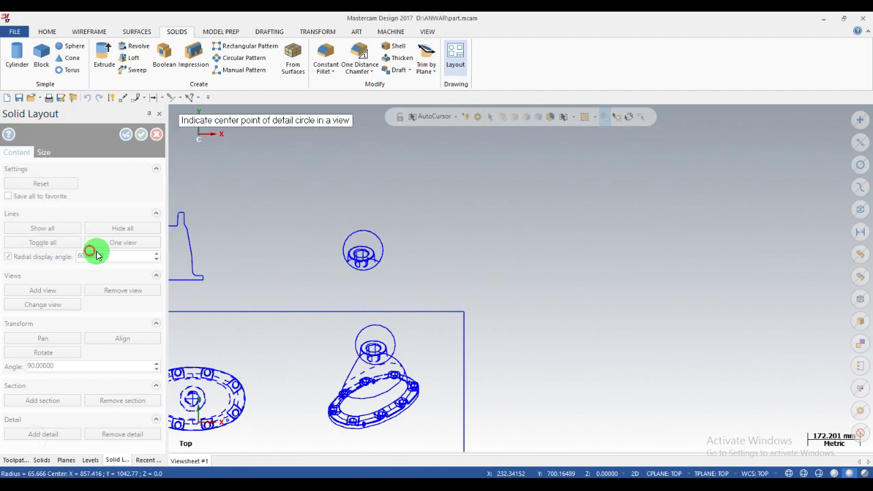
pyautogui.click(405, 378)
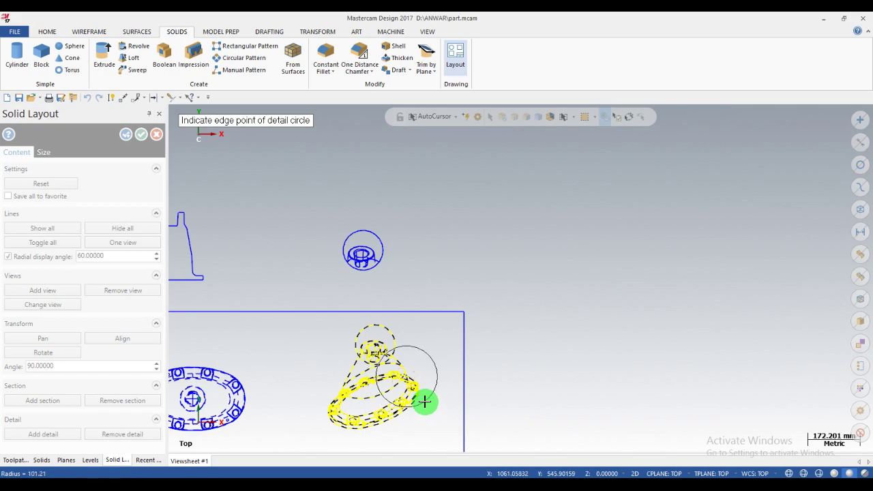
pyautogui.click(424, 402)
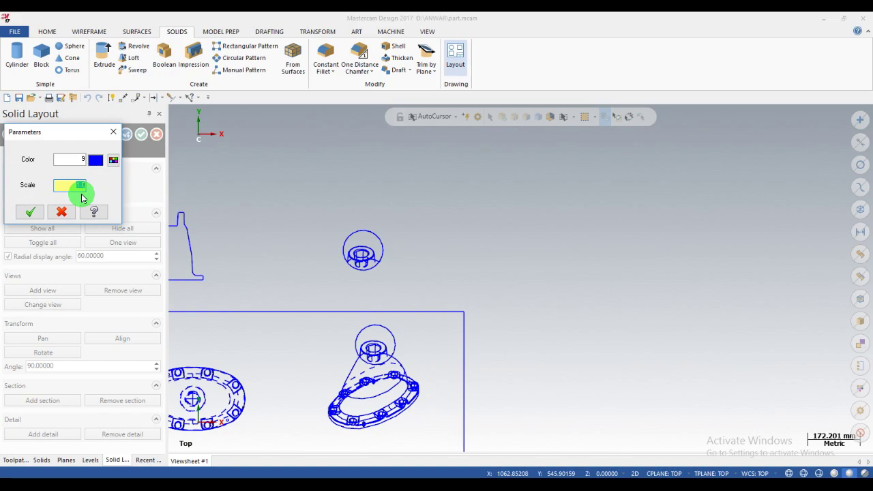
# Set the detail scale to 4, place it at the upper right, and dismiss the warning.
pyautogui.write('4')
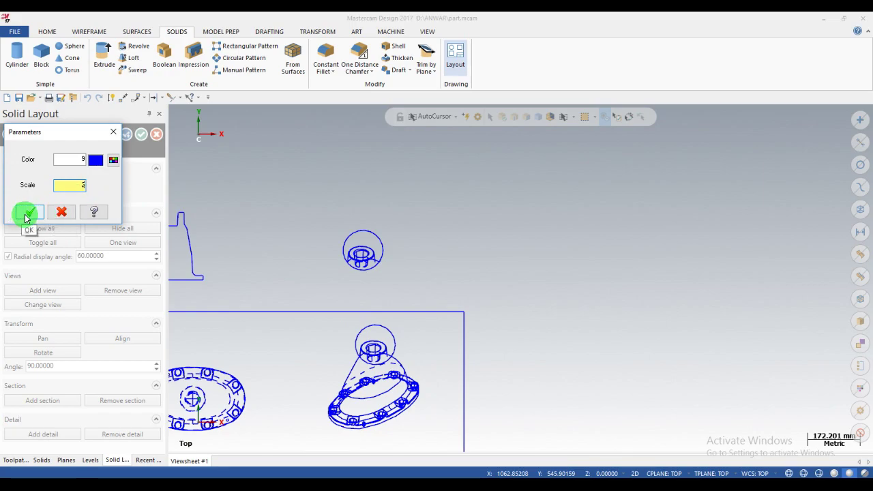
pyautogui.click(25, 217)
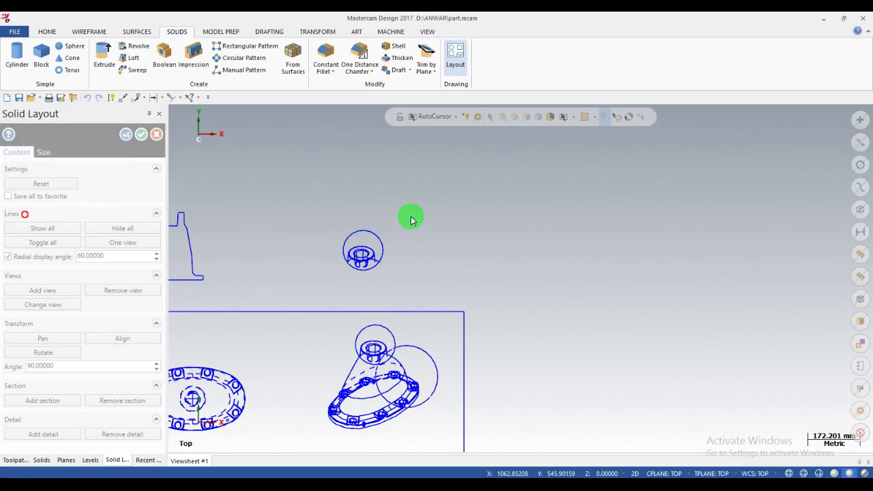
pyautogui.click(453, 245)
pyautogui.click(489, 272)
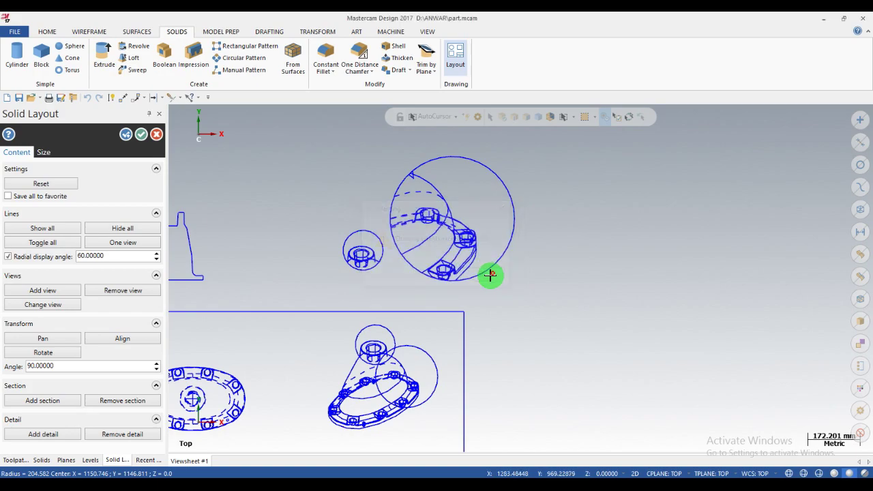
pyautogui.scroll(1, 400, 386)
pyautogui.scroll(-1, 399, 384)
pyautogui.scroll(1, 392, 400)
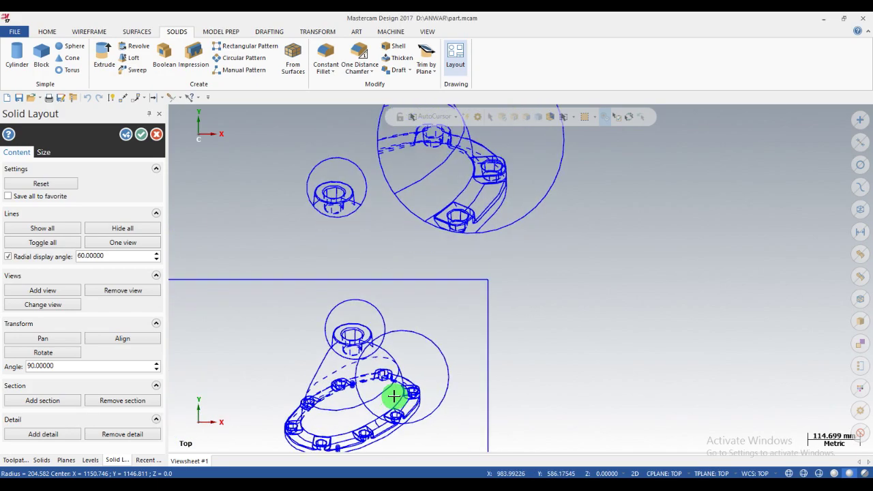
pyautogui.scroll(-1, 394, 396)
pyautogui.scroll(1, 468, 179)
pyautogui.scroll(1, 461, 201)
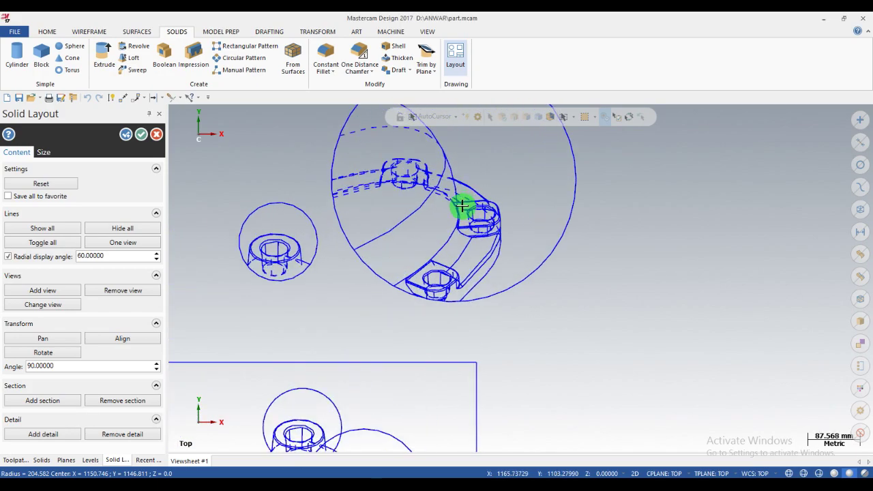
pyautogui.scroll(1, 462, 207)
pyautogui.scroll(-1, 463, 212)
pyautogui.scroll(-2, 468, 218)
pyautogui.scroll(-1, 468, 218)
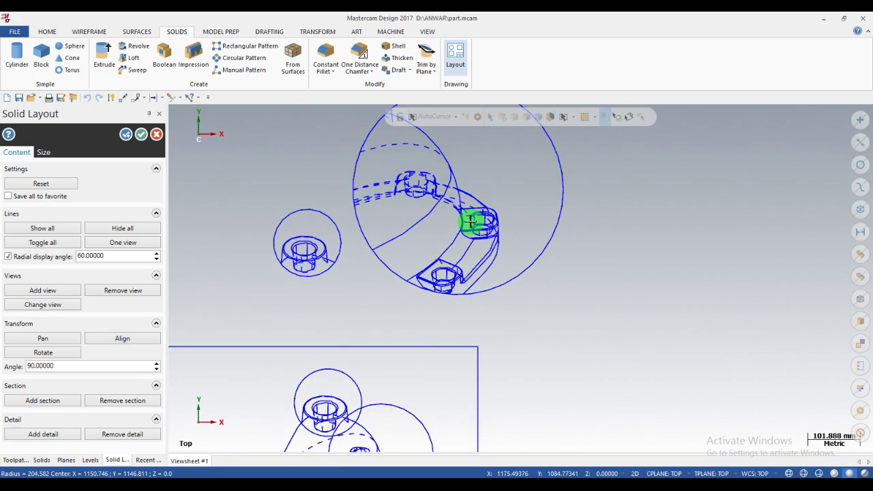
pyautogui.scroll(-2, 454, 226)
pyautogui.scroll(-3, 446, 233)
pyautogui.scroll(-1, 372, 215)
pyautogui.scroll(-2, 380, 228)
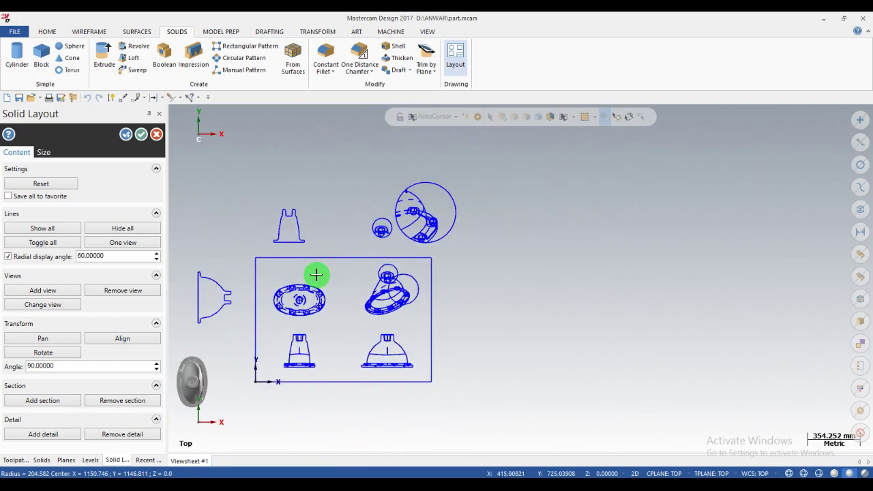
pyautogui.scroll(-1, 316, 275)
pyautogui.scroll(1, 224, 371)
pyautogui.scroll(1, 258, 308)
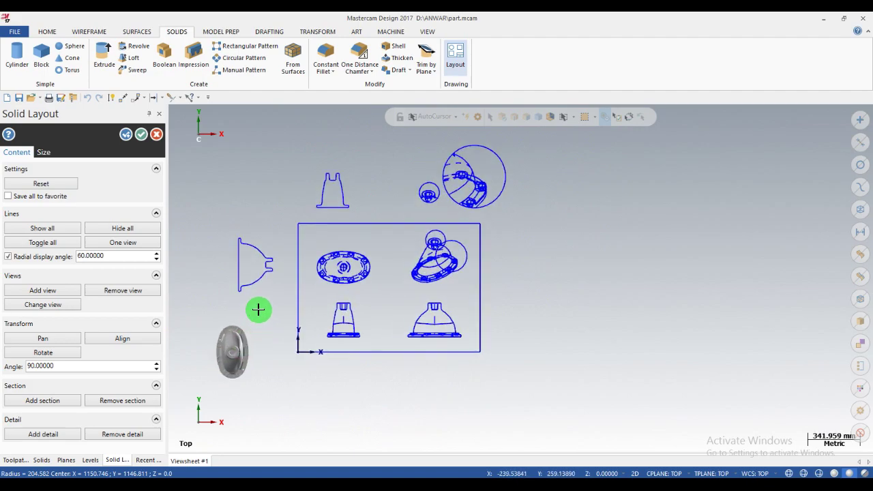
pyautogui.scroll(1, 219, 362)
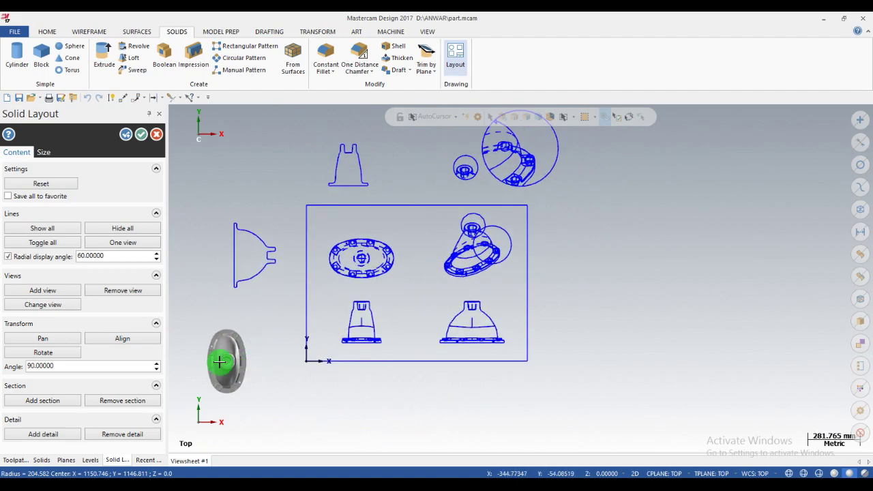
# Align the side view to a reference point on the top view and dismiss the paper-size warning.
pyautogui.click(101, 347)
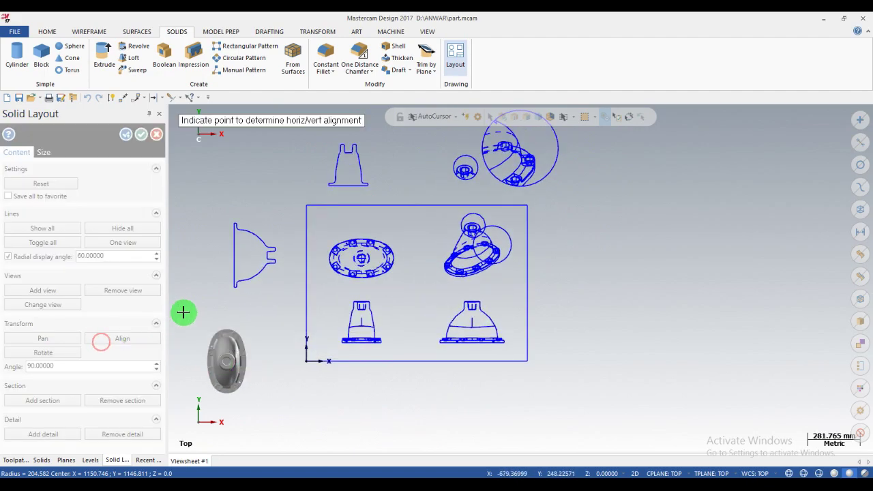
pyautogui.scroll(1, 229, 295)
pyautogui.scroll(2, 229, 294)
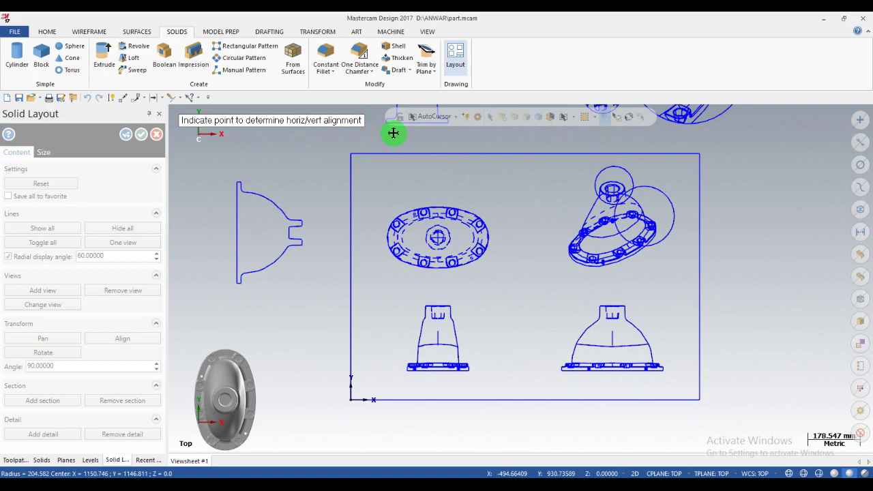
pyautogui.scroll(-2, 341, 293)
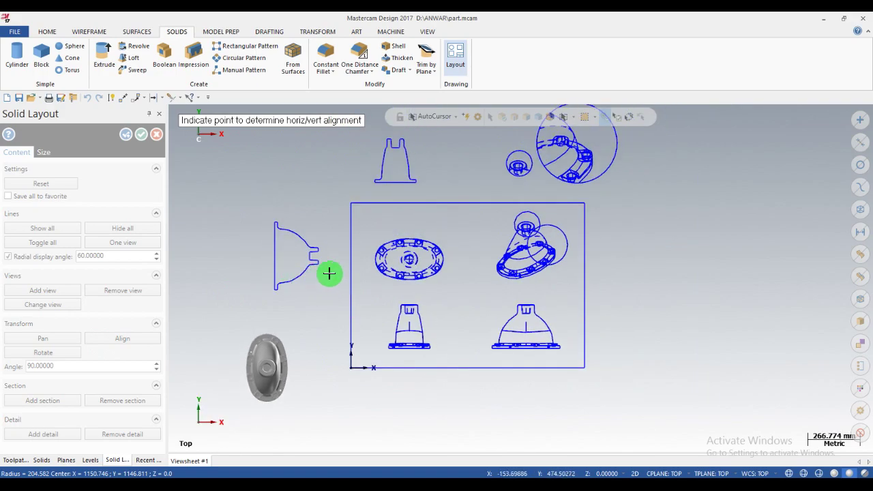
pyautogui.click(386, 282)
pyautogui.click(289, 282)
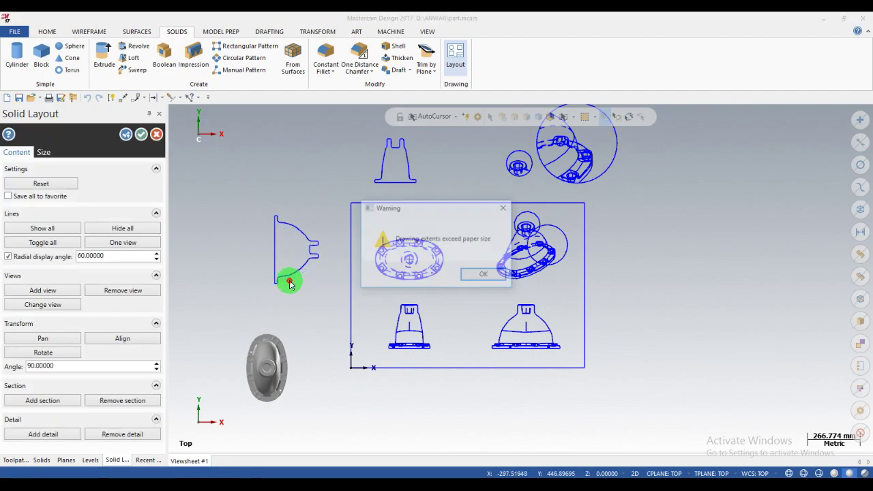
pyautogui.click(469, 276)
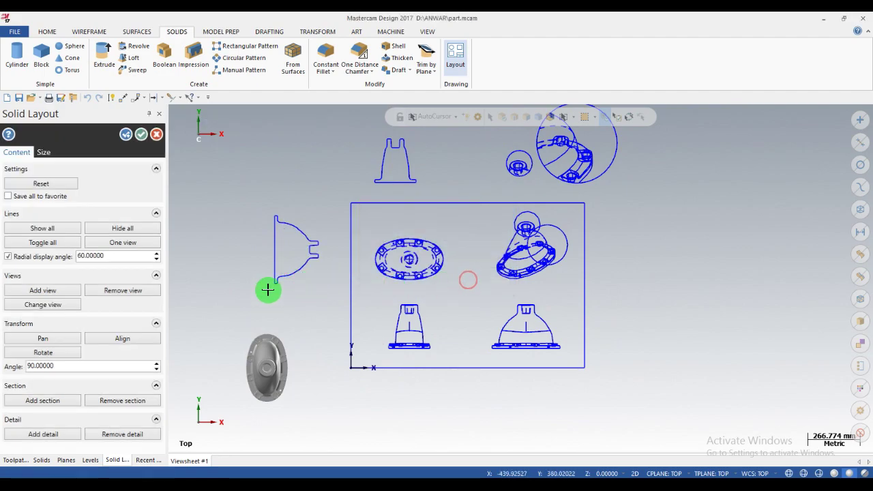
pyautogui.scroll(2, 432, 273)
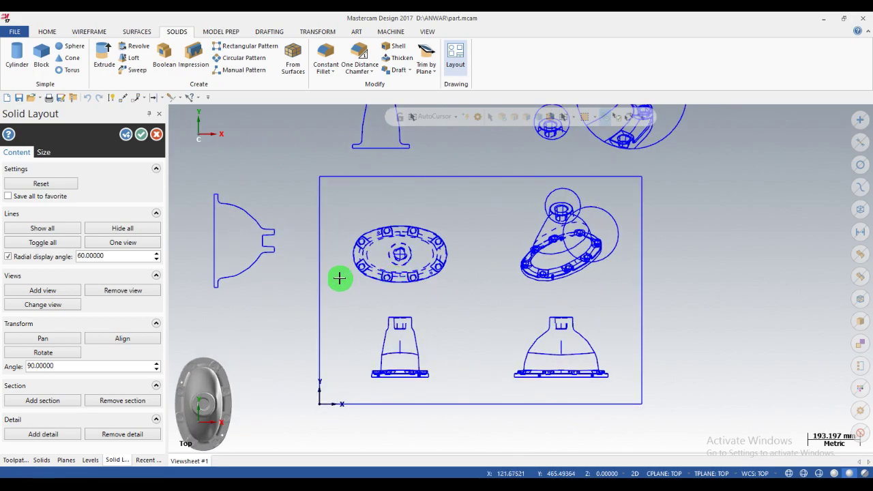
# Re-align the side view by its bottom point so it sits level with the top view.
pyautogui.click(226, 266)
pyautogui.click(112, 339)
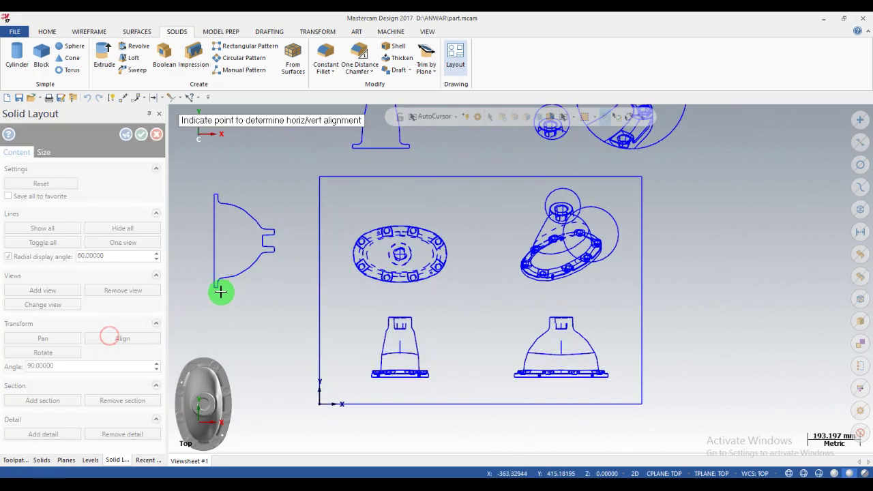
pyautogui.click(220, 291)
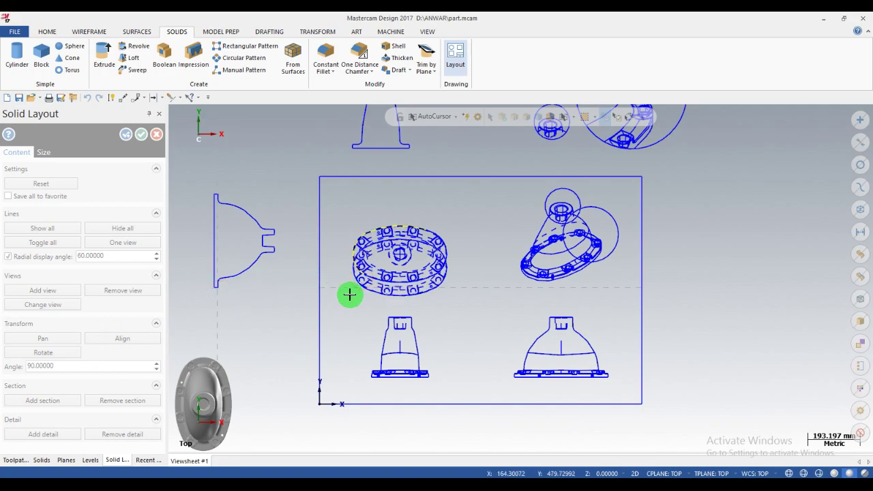
pyautogui.click(349, 294)
pyautogui.scroll(-1, 349, 294)
pyautogui.scroll(-1, 349, 294)
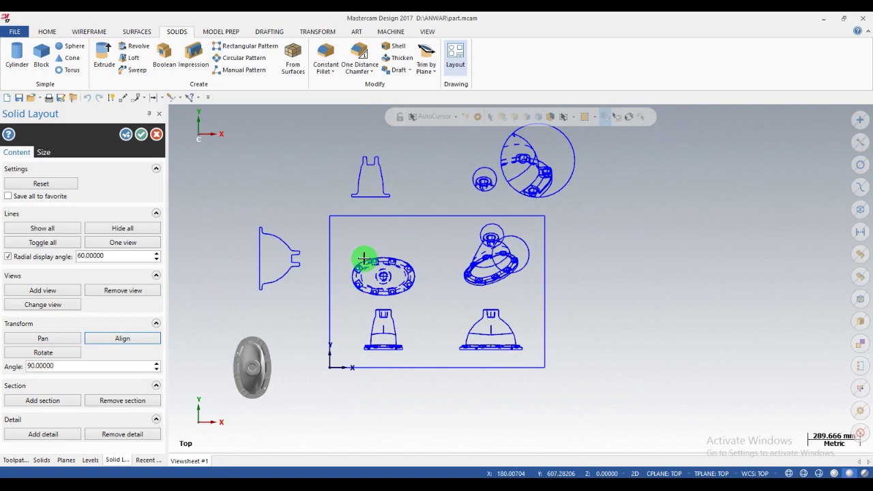
pyautogui.scroll(1, 358, 293)
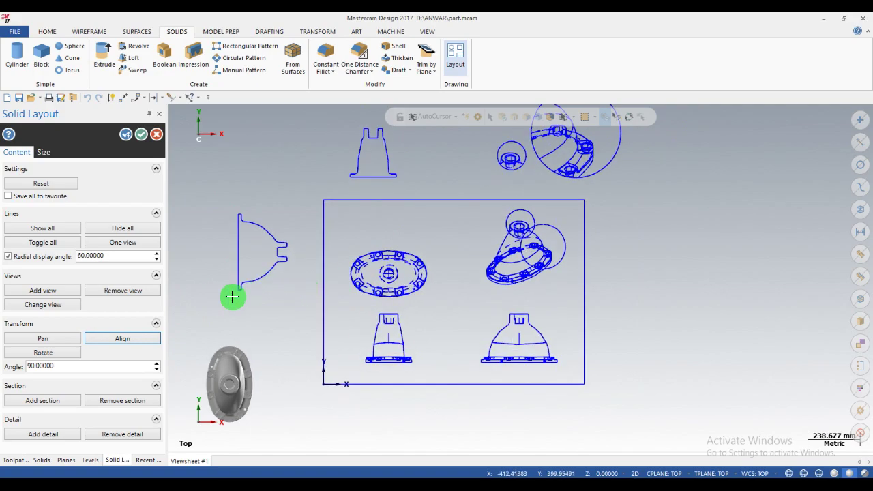
pyautogui.scroll(-1, 367, 292)
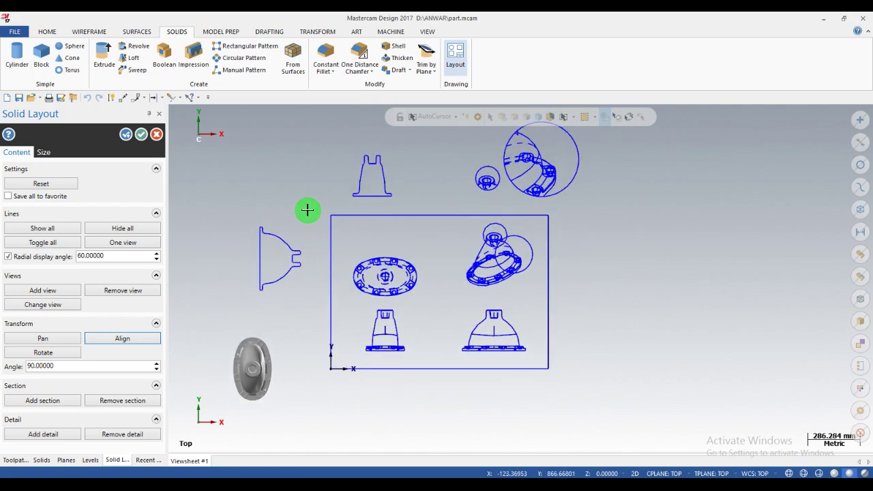
pyautogui.scroll(1, 310, 215)
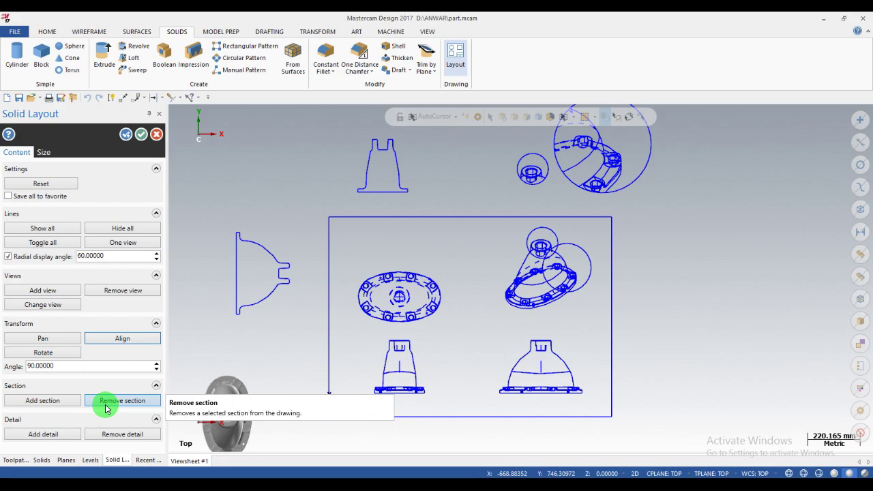
pyautogui.scroll(-1, 409, 347)
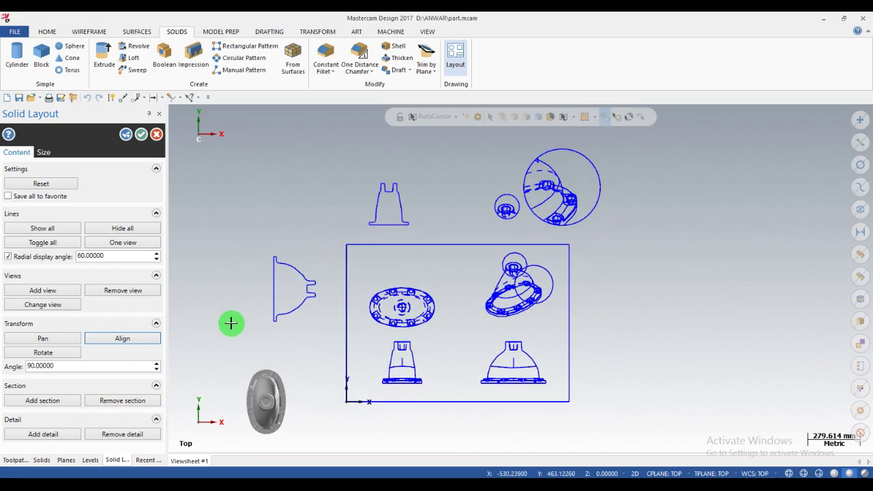
# Remove the small profile view above the sheet and confirm the deletion.
pyautogui.click(114, 406)
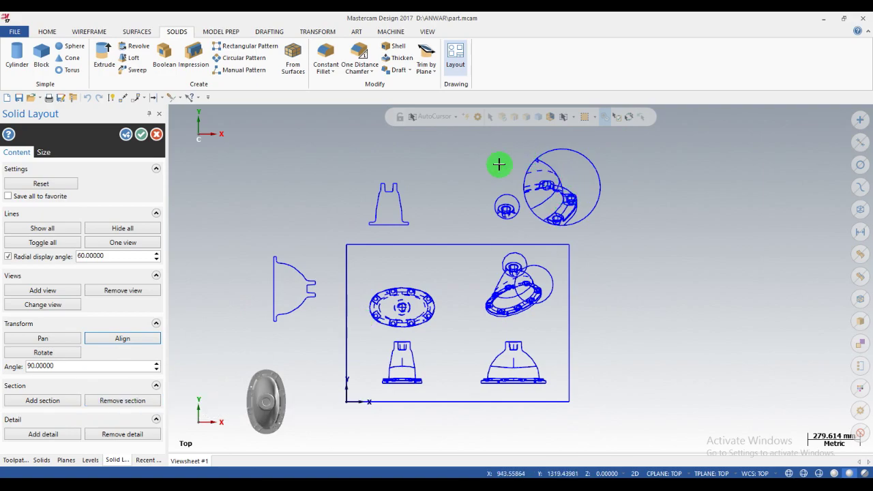
pyautogui.click(122, 401)
pyautogui.click(385, 216)
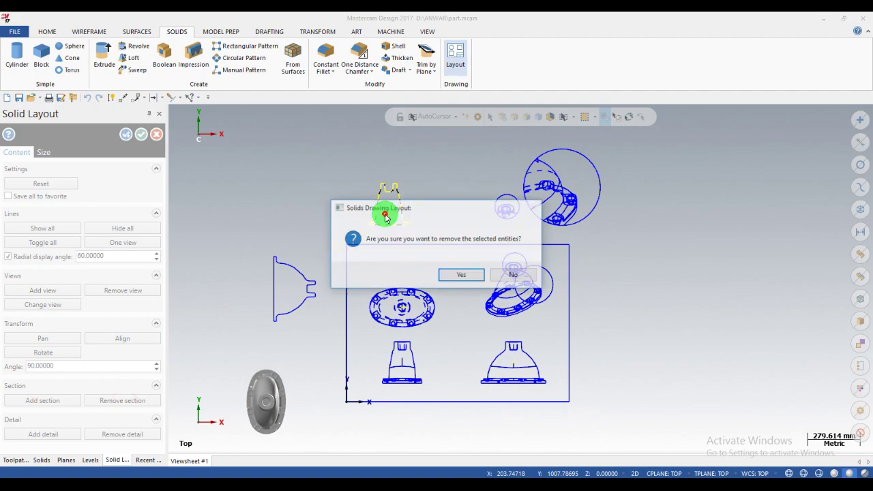
pyautogui.click(451, 279)
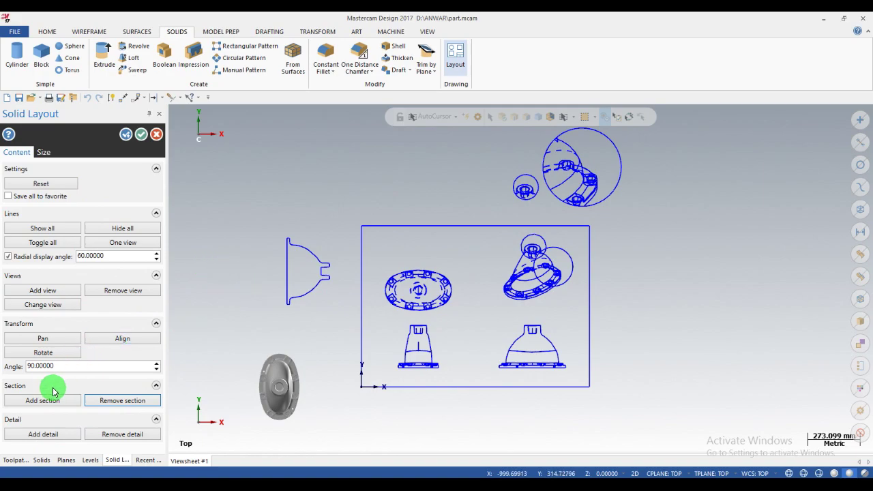
# Pan the lower-left elevation view slightly to the right on the sheet.
pyautogui.click(59, 340)
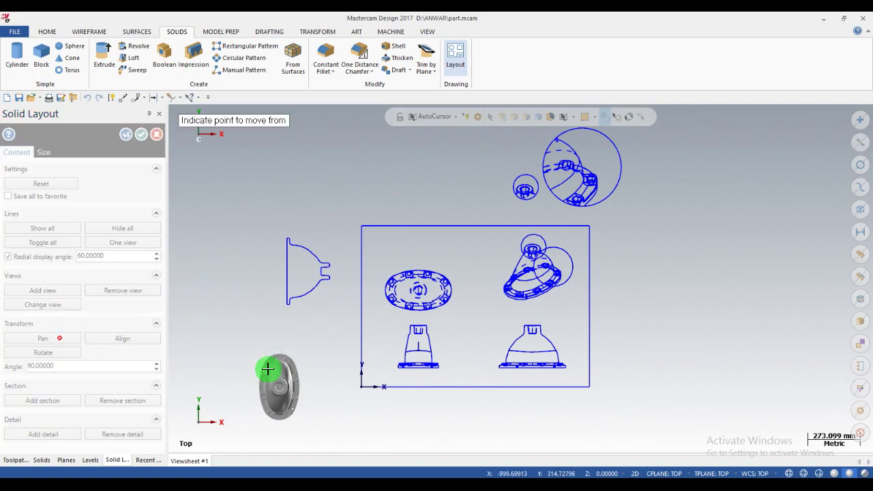
pyautogui.click(415, 354)
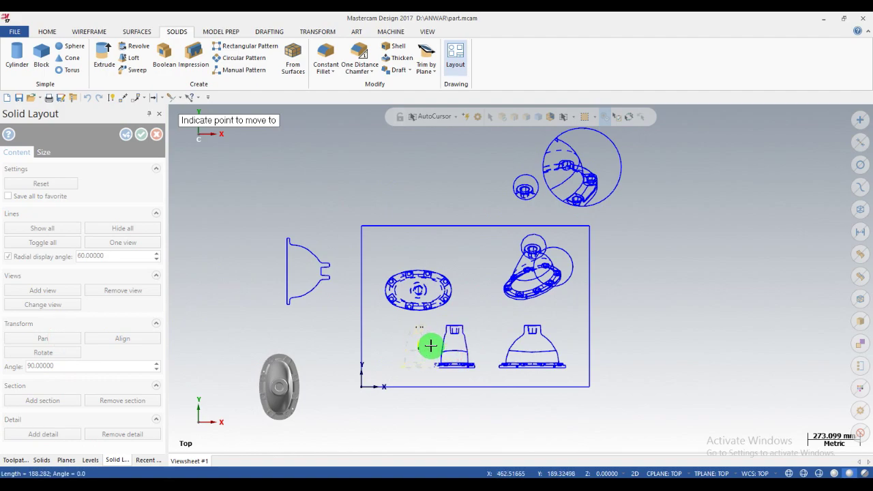
pyautogui.click(430, 346)
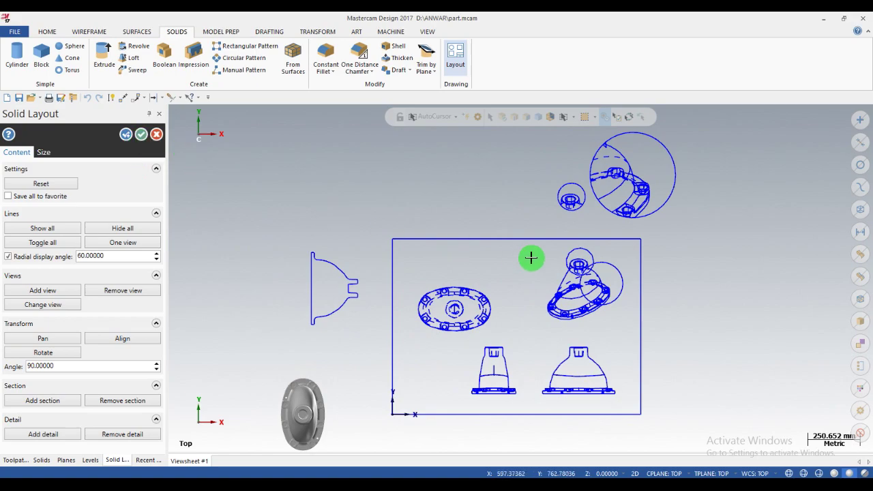
pyautogui.scroll(-1, 411, 239)
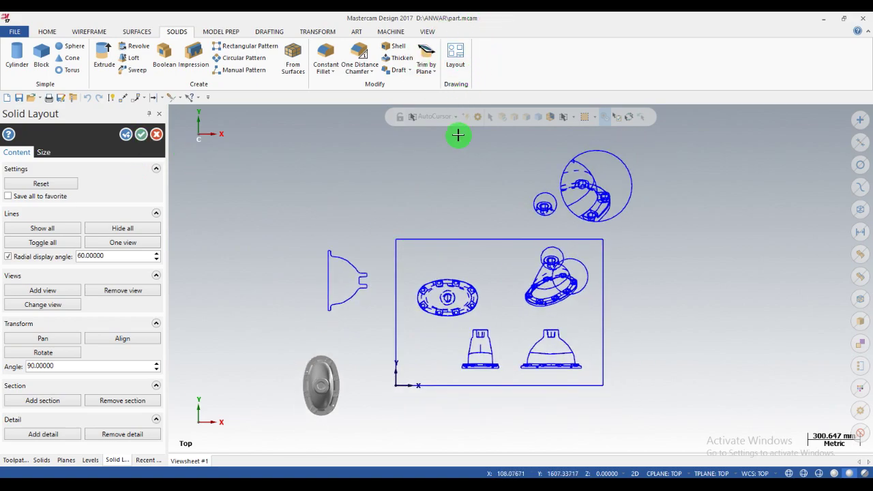
# Finish the Solid Layout with OK, leaving the drawing sheet beside the solid.
pyautogui.click(140, 135)
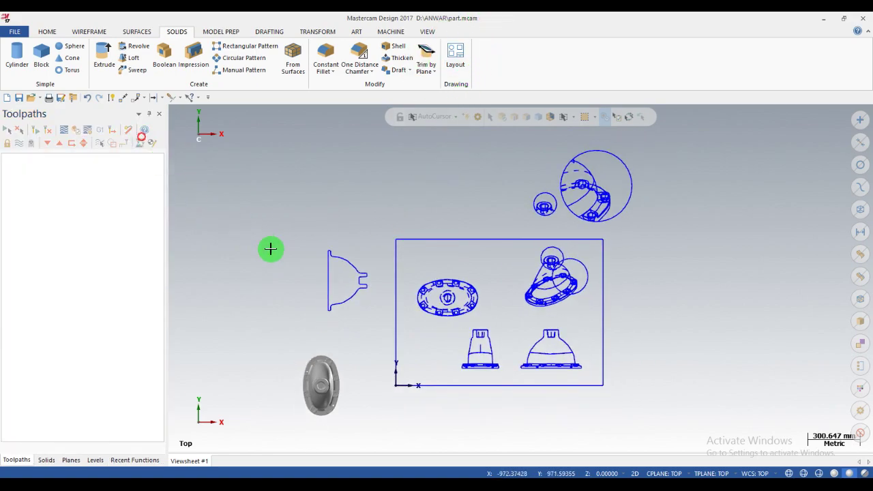
pyautogui.scroll(-1, 394, 306)
pyautogui.scroll(2, 522, 305)
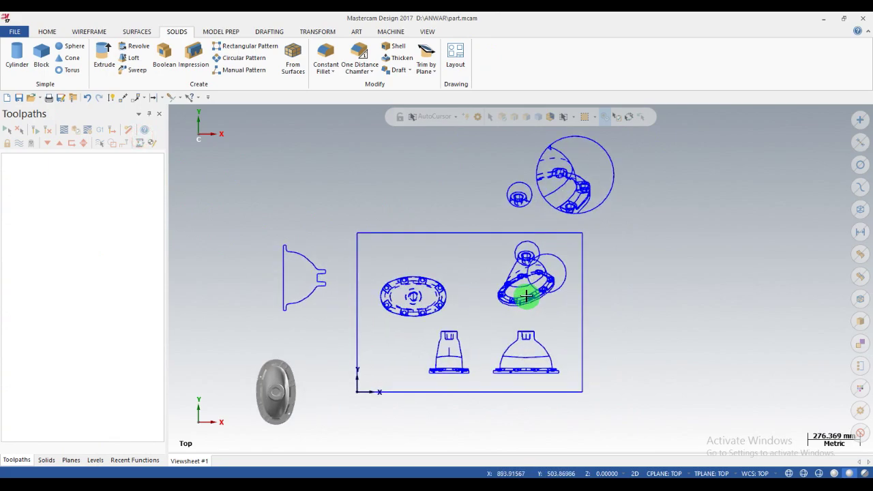
pyautogui.scroll(-1, 526, 296)
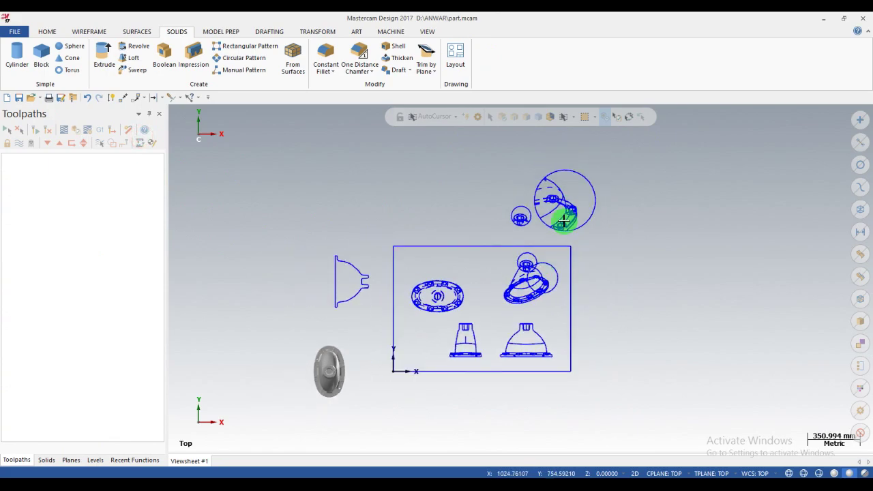
# Dimension the side profile's vertical flange line between its endpoints, placed to its left.
pyautogui.click(111, 98)
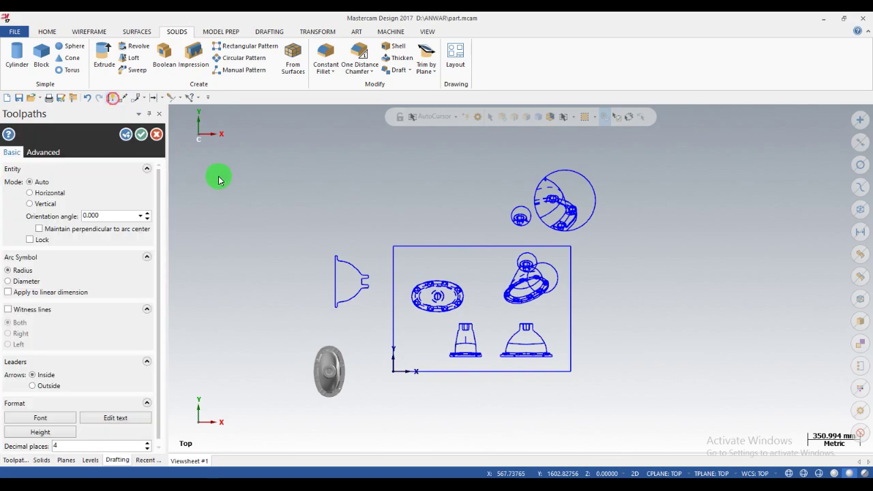
pyautogui.scroll(1, 311, 278)
pyautogui.scroll(2, 310, 278)
pyautogui.scroll(3, 318, 277)
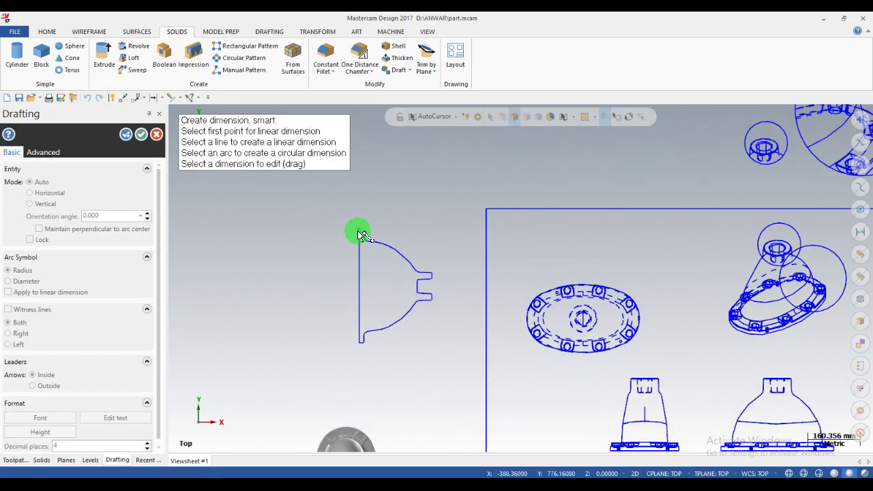
pyautogui.click(359, 230)
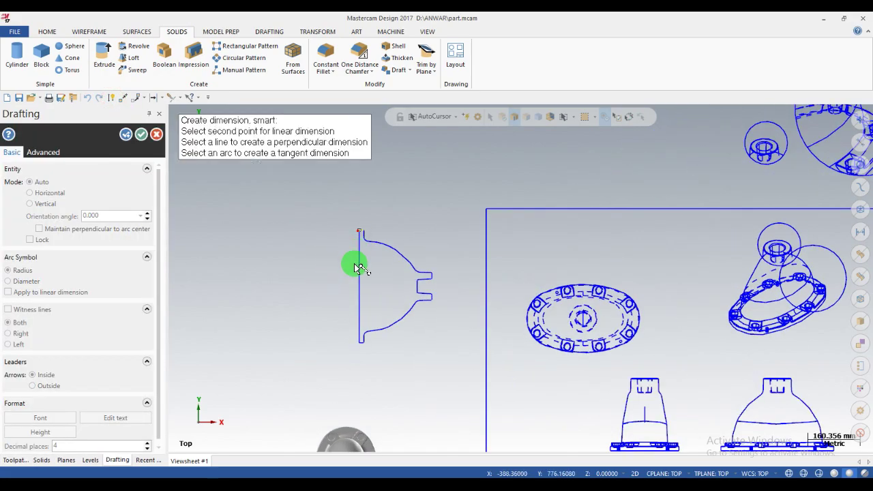
pyautogui.click(354, 346)
pyautogui.click(316, 308)
# Add a Ø18.35 diameter dimension to one bolt hole of the top view.
pyautogui.scroll(3, 335, 327)
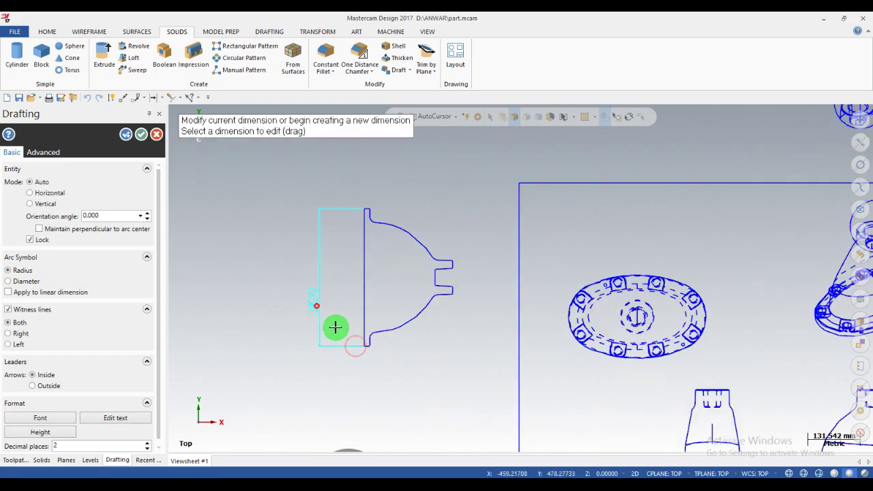
pyautogui.scroll(-1, 334, 322)
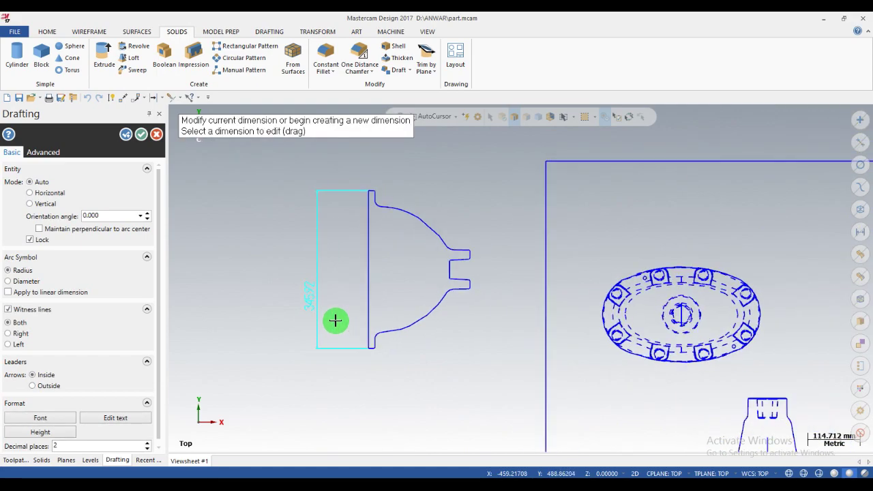
pyautogui.scroll(3, 592, 303)
pyautogui.scroll(2, 592, 303)
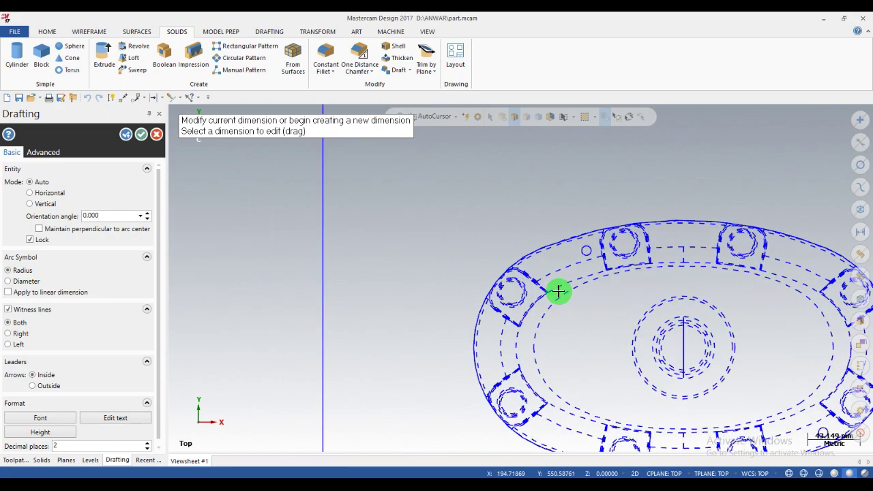
pyautogui.scroll(2, 558, 293)
pyautogui.scroll(2, 526, 269)
pyautogui.scroll(2, 500, 259)
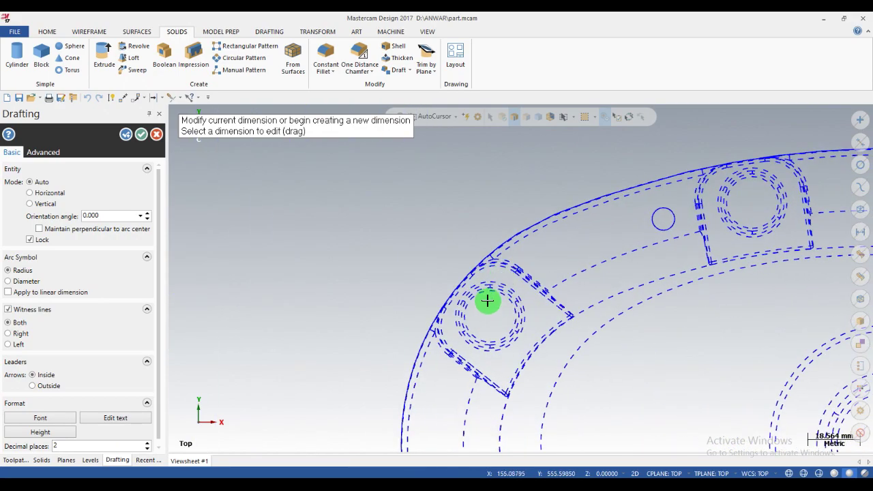
pyautogui.click(487, 296)
pyautogui.scroll(-2, 516, 335)
pyautogui.scroll(-2, 498, 307)
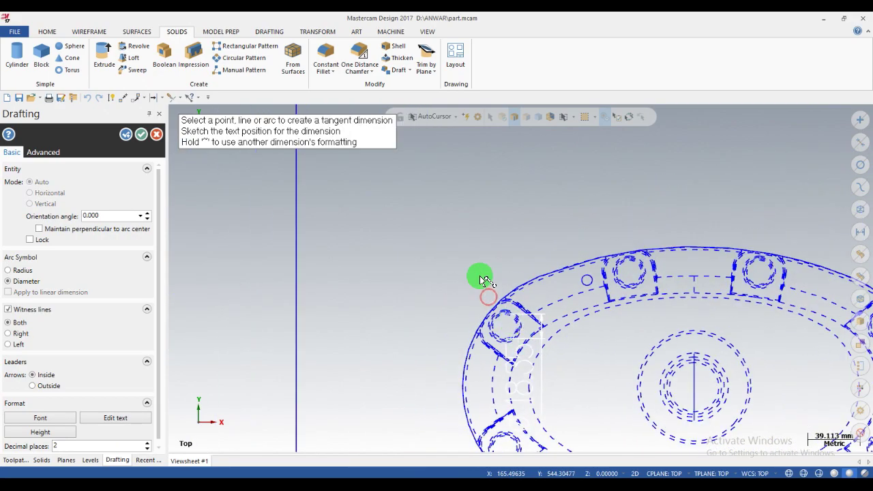
pyautogui.click(444, 202)
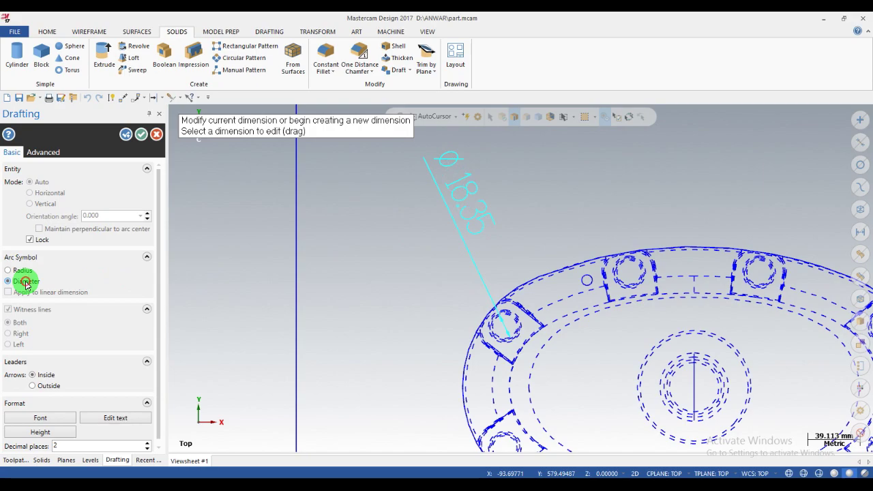
pyautogui.scroll(-2, 444, 212)
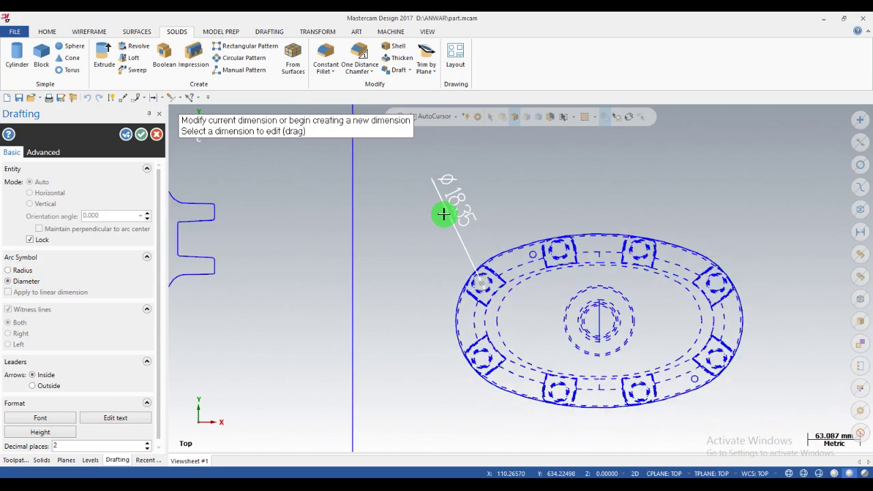
pyautogui.scroll(-1, 520, 273)
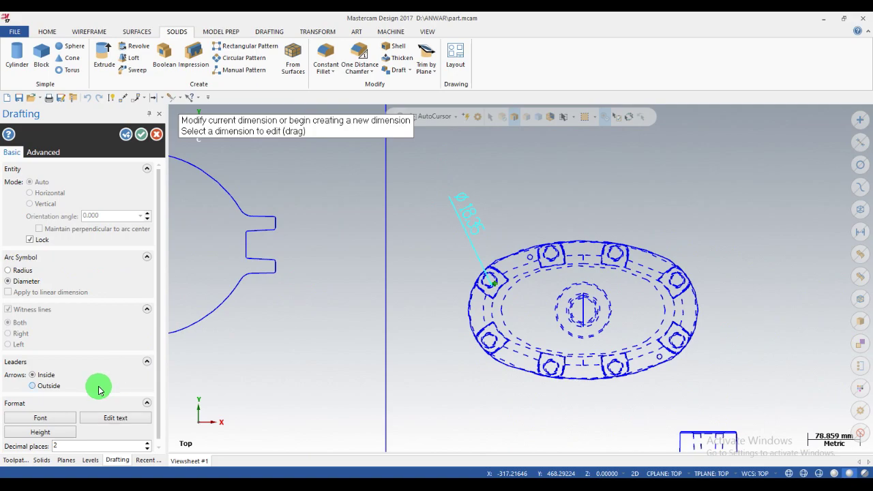
# Prefix the hole dimension text with 8 to read '8- Ø 18.35' and place it beside the top view.
pyautogui.click(113, 419)
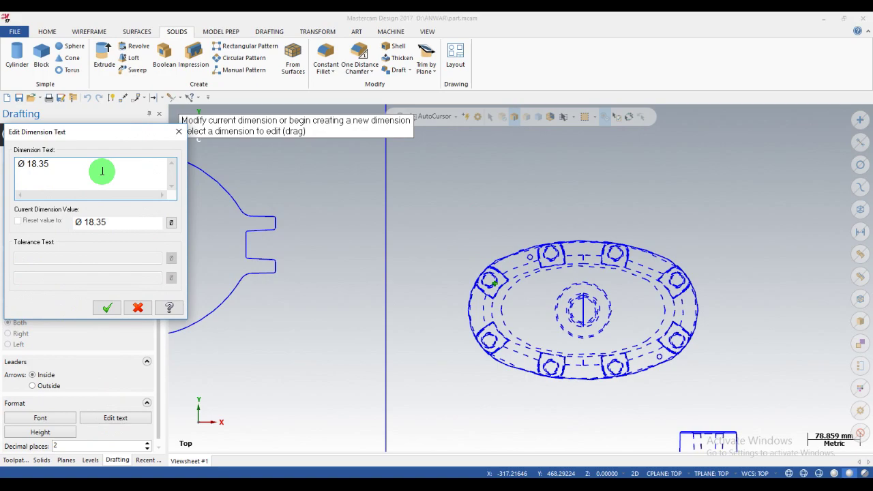
pyautogui.write('8-')
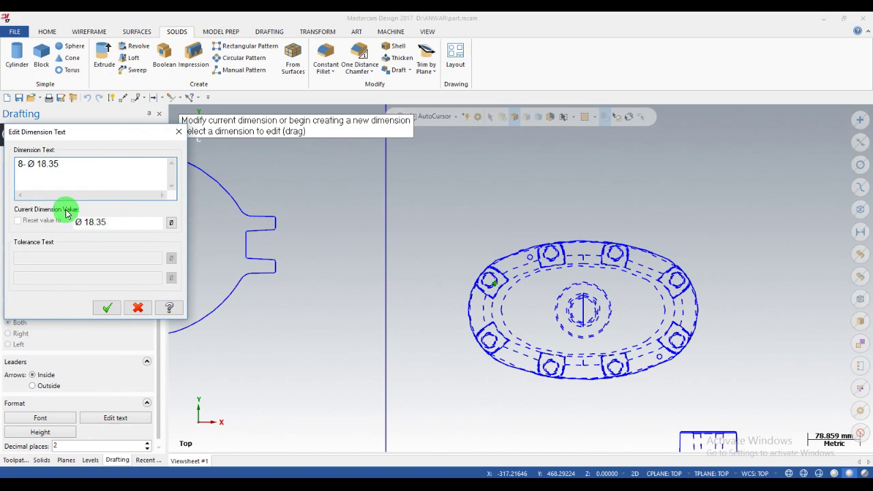
pyautogui.click(125, 309)
pyautogui.scroll(1, 469, 214)
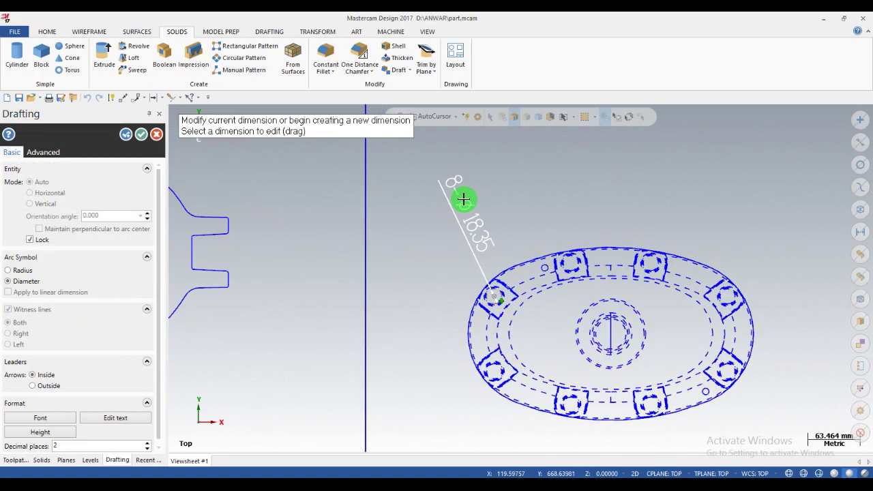
pyautogui.scroll(1, 463, 198)
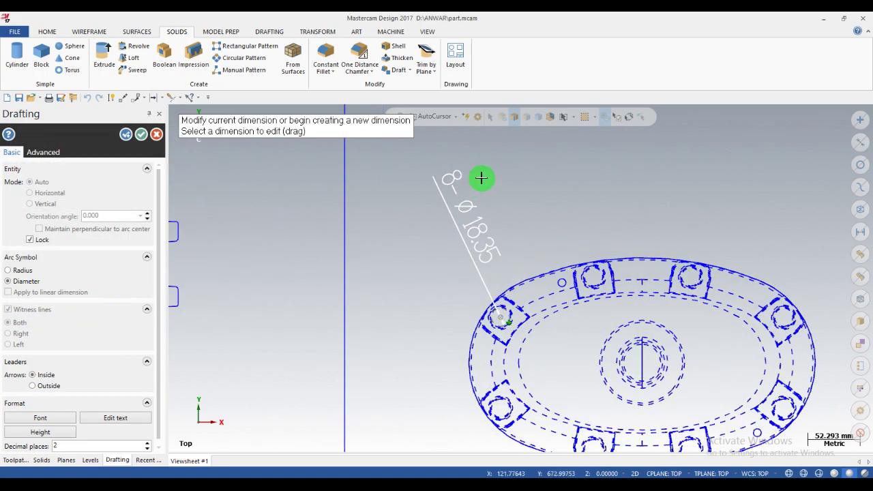
pyautogui.scroll(-1, 454, 220)
pyautogui.scroll(-1, 454, 220)
pyautogui.click(453, 220)
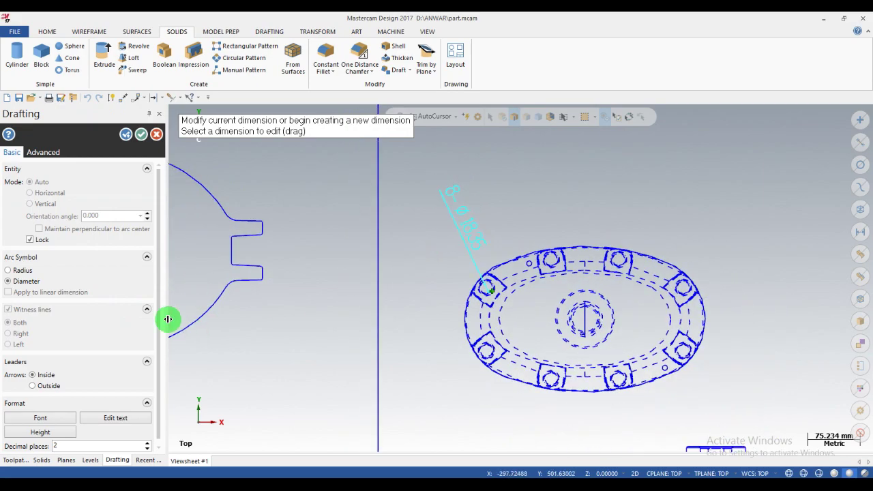
# Keep the callout text unchanged and set its text height to 30.
pyautogui.click(22, 272)
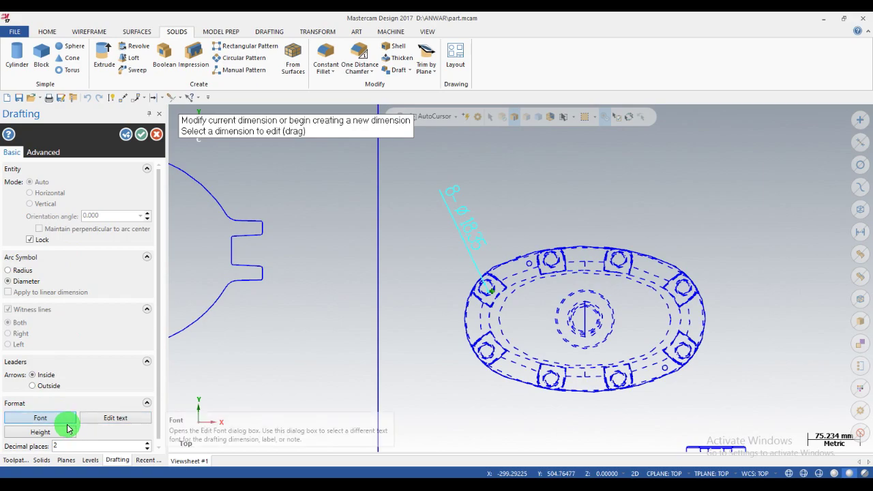
pyautogui.click(116, 420)
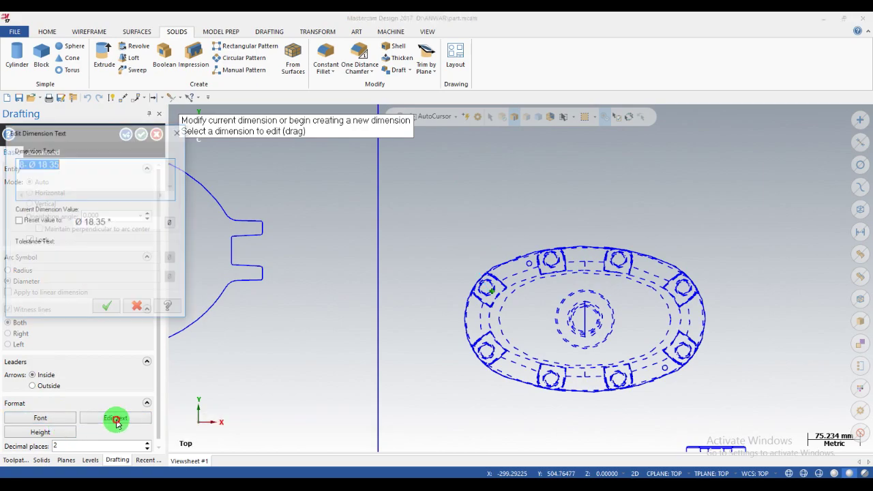
pyautogui.click(108, 300)
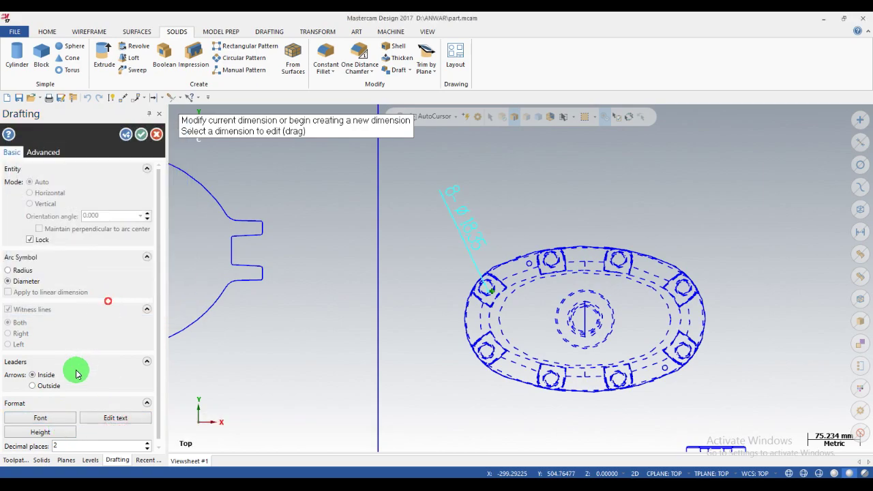
pyautogui.click(41, 432)
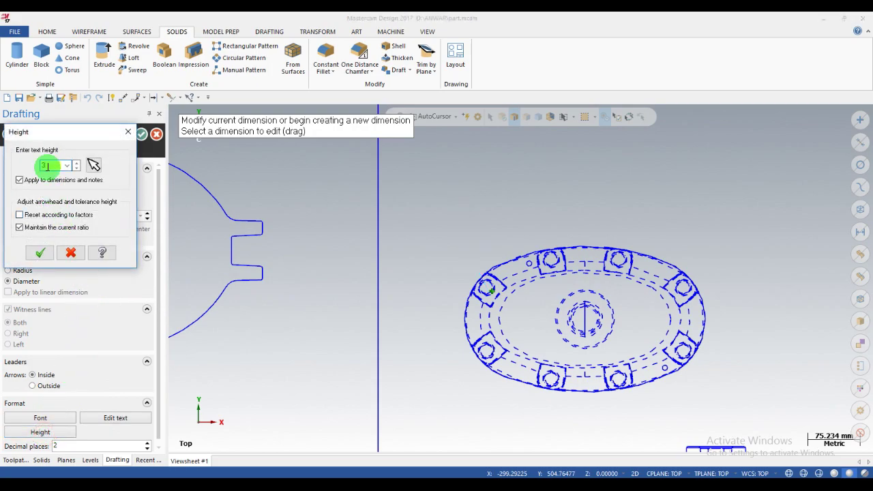
pyautogui.click(39, 253)
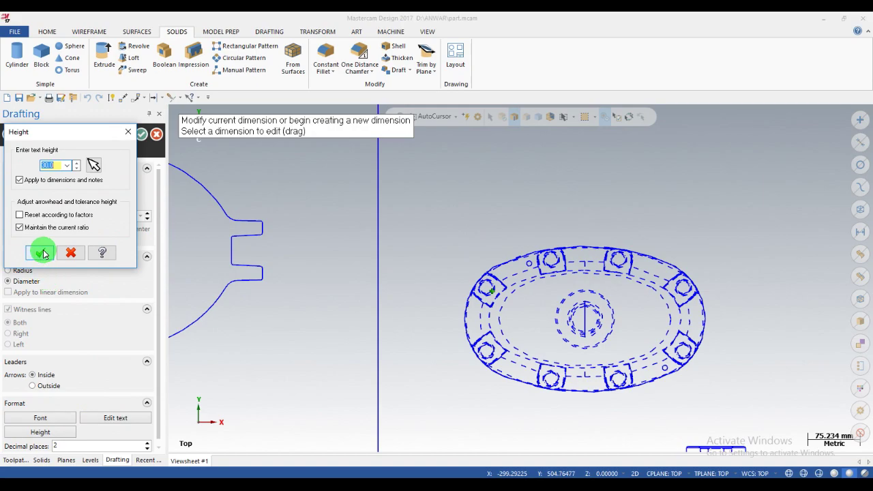
# Set the callout's leader arrows to Outside the hole.
pyautogui.scroll(1, 454, 218)
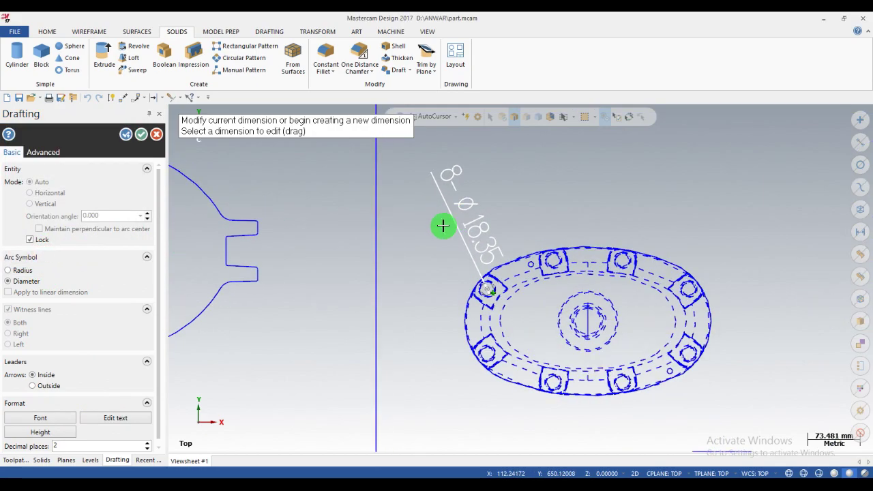
pyautogui.click(53, 390)
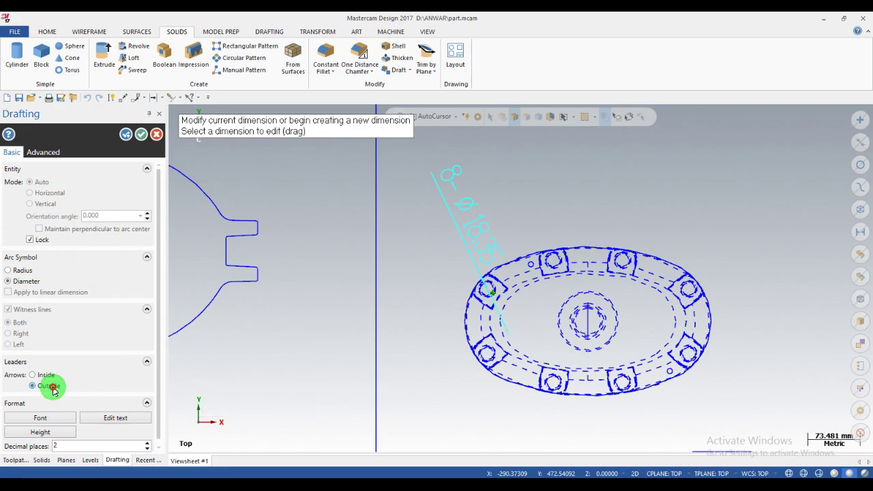
pyautogui.click(46, 376)
pyautogui.scroll(3, 471, 289)
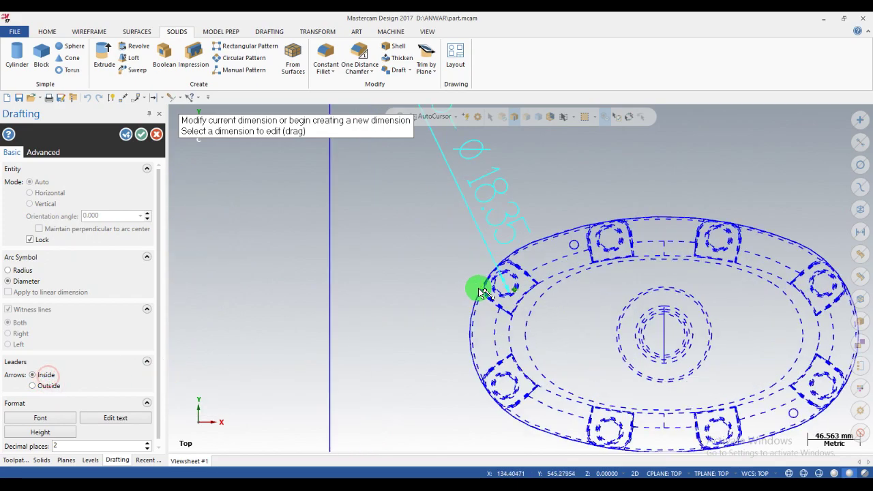
pyautogui.scroll(1, 486, 290)
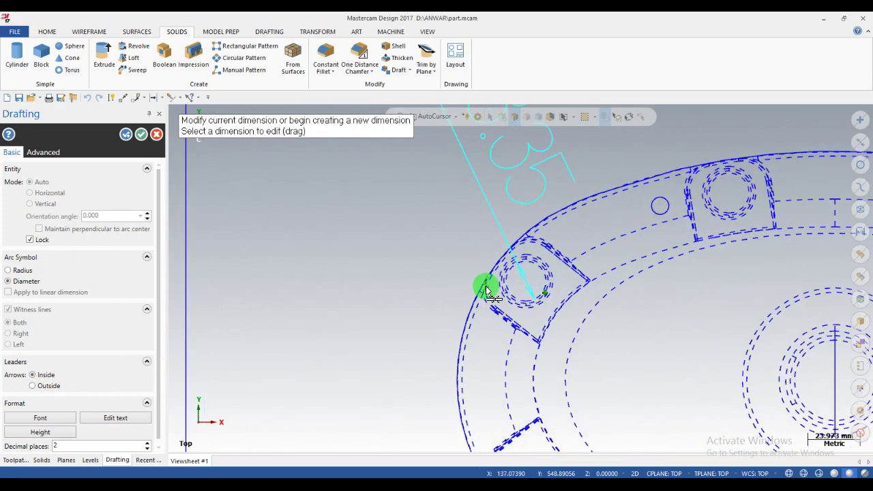
pyautogui.click(44, 387)
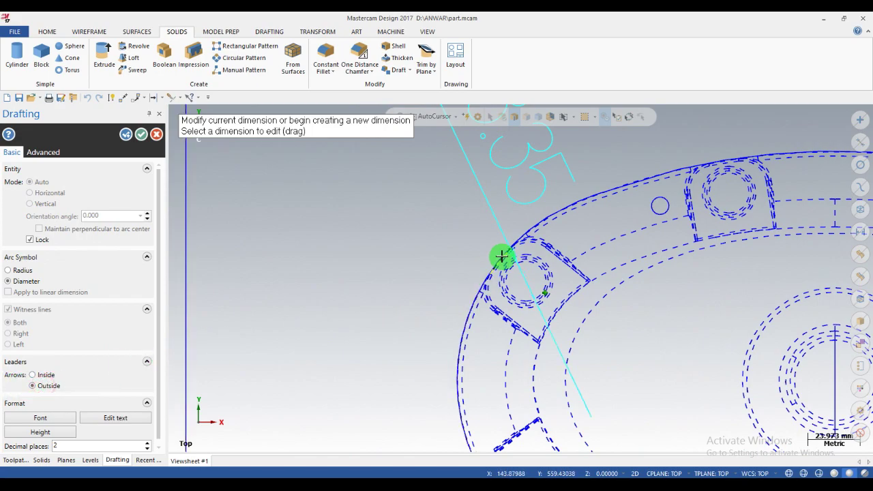
pyautogui.scroll(-2, 389, 355)
pyautogui.scroll(-2, 389, 355)
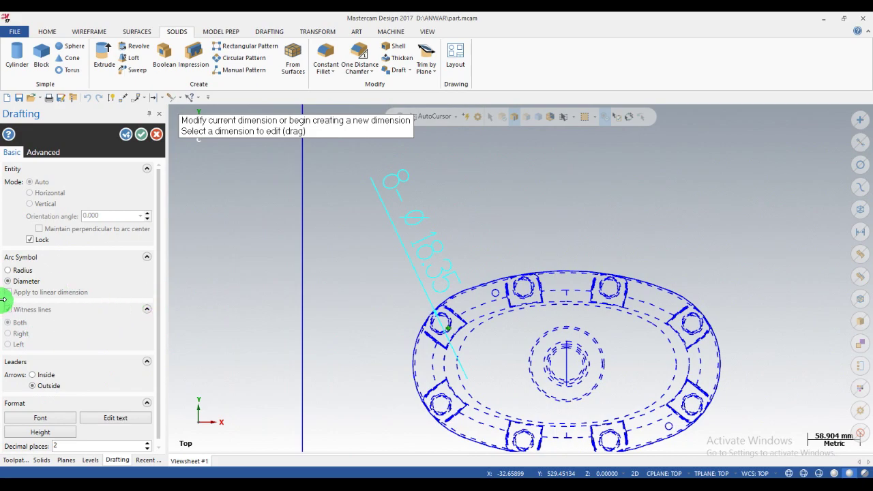
pyautogui.scroll(-1, 159, 254)
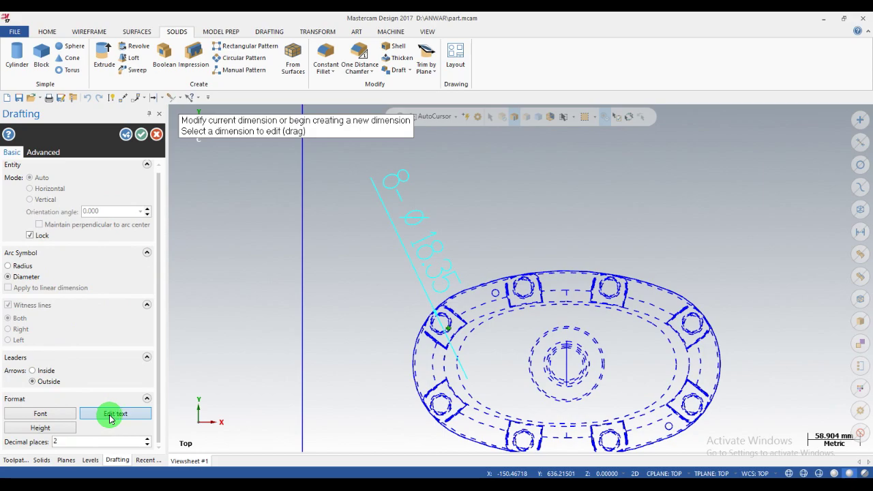
# Keep the Stick font for the callout and confirm the drafting settings.
pyautogui.click(67, 416)
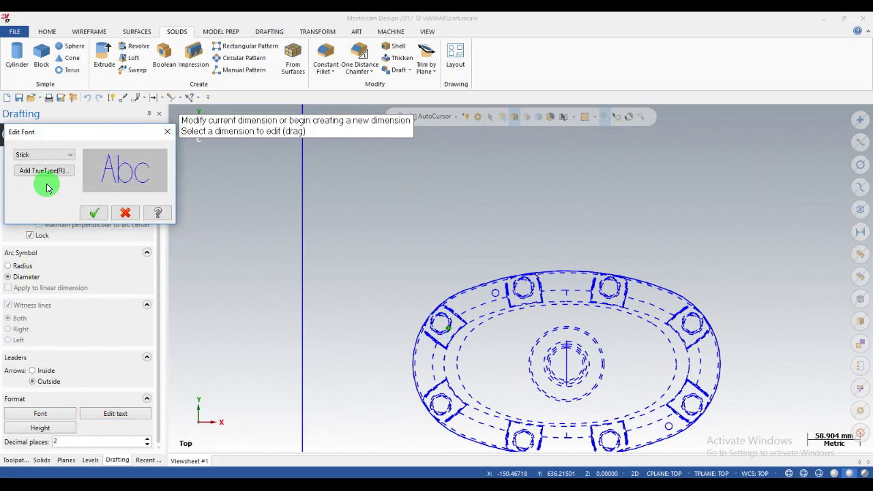
pyautogui.click(72, 156)
pyautogui.click(74, 157)
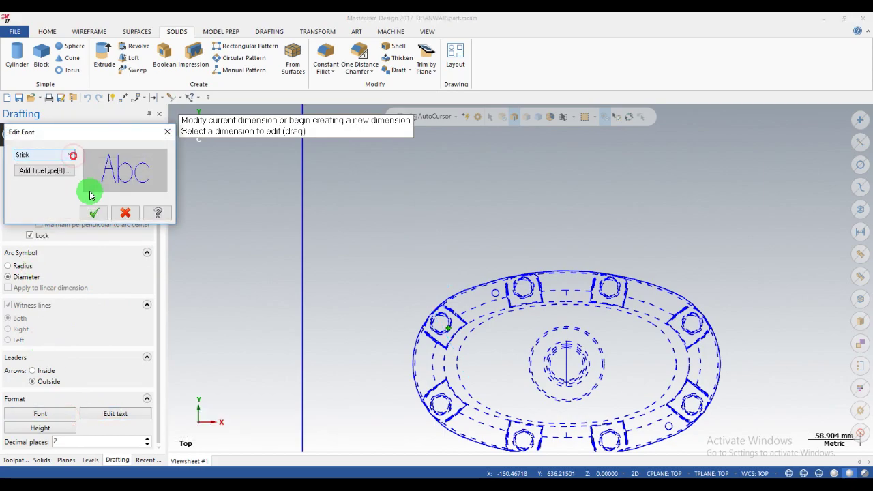
pyautogui.click(95, 216)
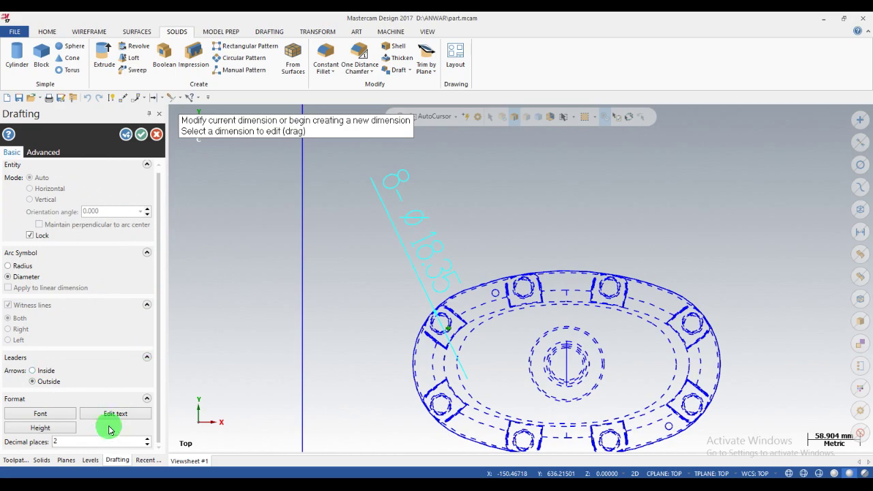
pyautogui.click(144, 140)
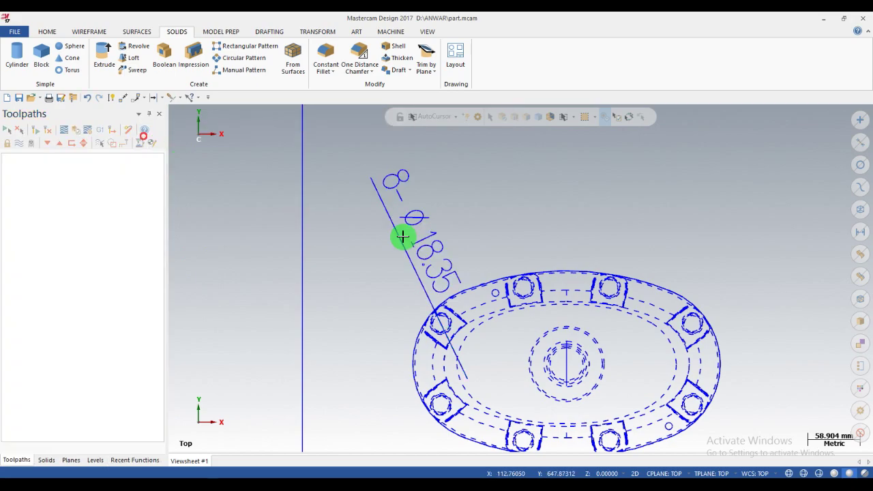
pyautogui.scroll(-2, 399, 239)
pyautogui.scroll(-2, 400, 259)
pyautogui.scroll(-3, 376, 317)
pyautogui.scroll(-1, 379, 314)
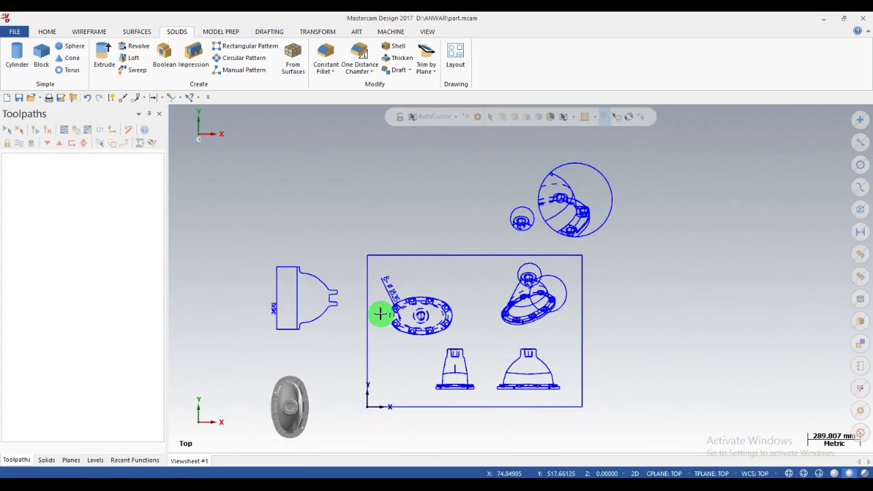
pyautogui.scroll(-1, 363, 238)
pyautogui.scroll(-1, 371, 156)
pyautogui.click(451, 65)
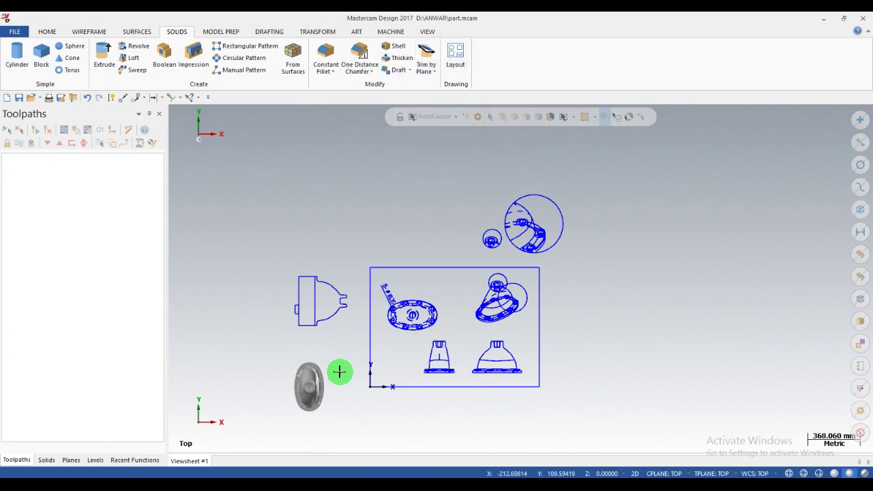
pyautogui.scroll(1, 340, 372)
pyautogui.scroll(1, 341, 296)
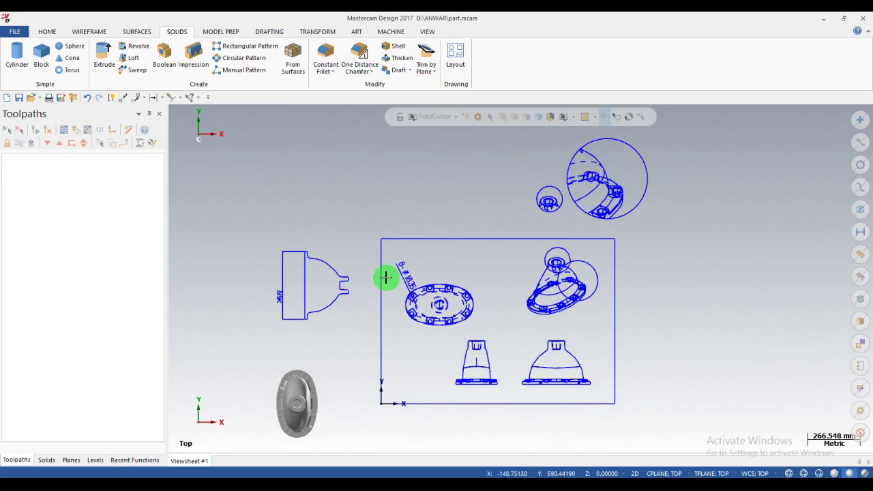
pyautogui.scroll(-1, 401, 267)
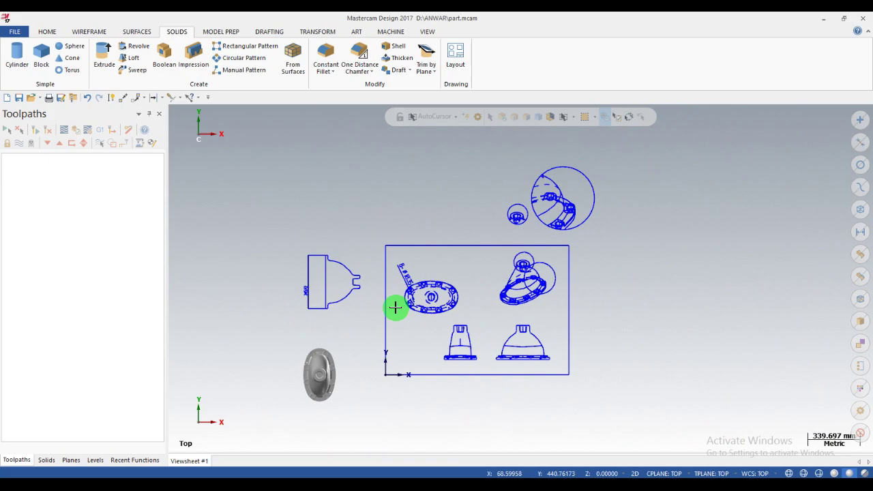
pyautogui.scroll(1, 464, 311)
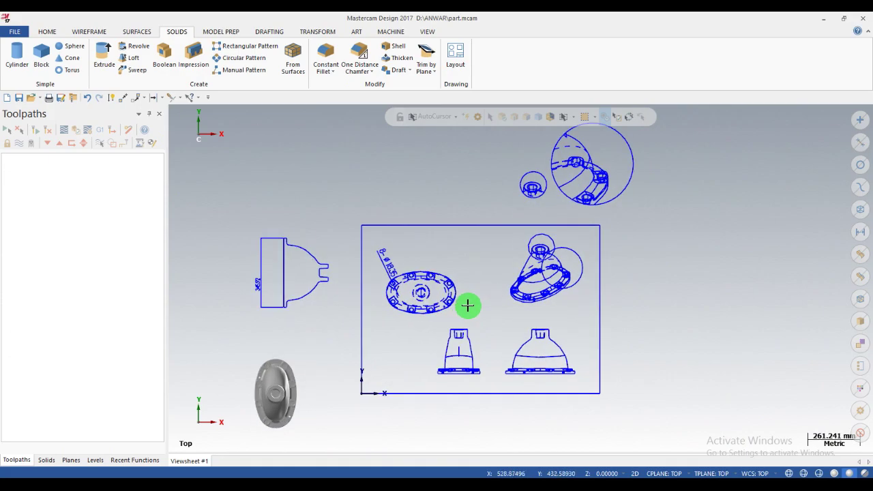
pyautogui.scroll(-1, 523, 352)
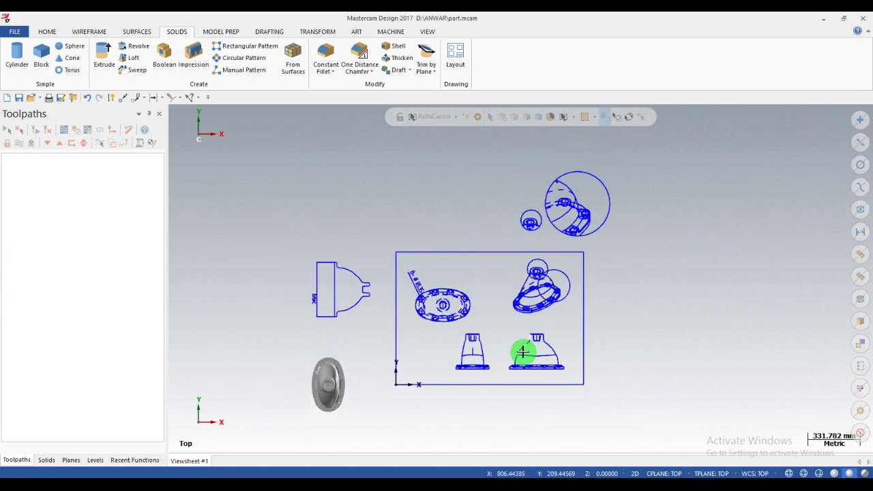
pyautogui.scroll(2, 525, 349)
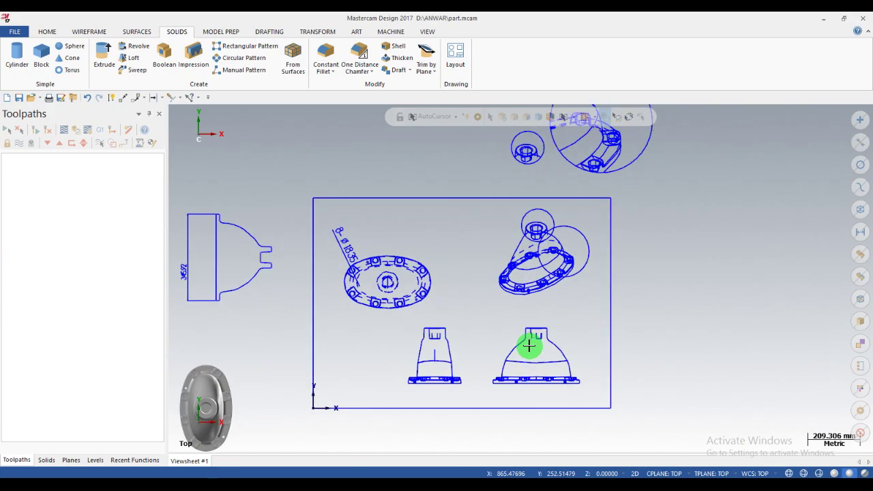